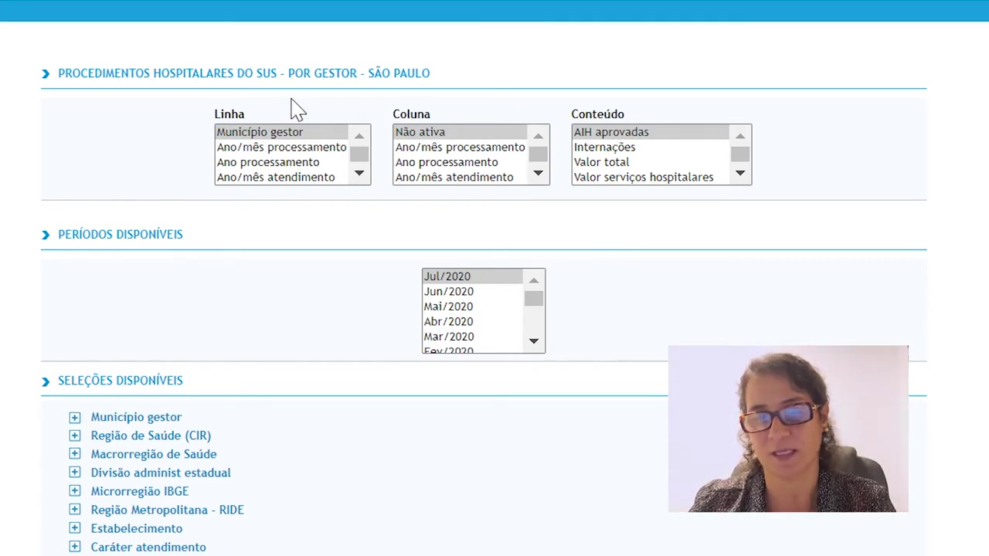
Step: Configure the table with Município gestor as rows, Ano/mês processamento as columns, and the periods Jan/2020 through Jul/2020
left_click(236, 134)
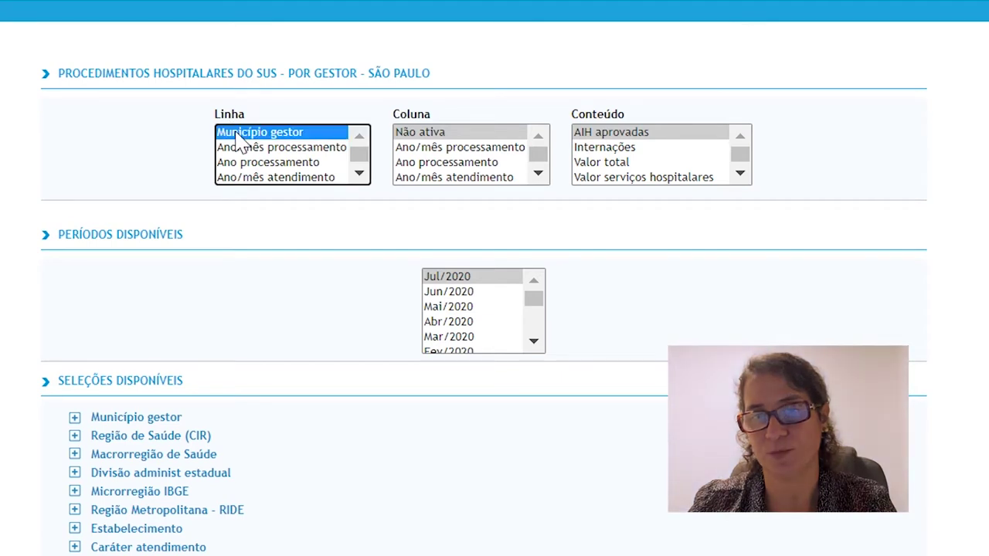
left_click(447, 148)
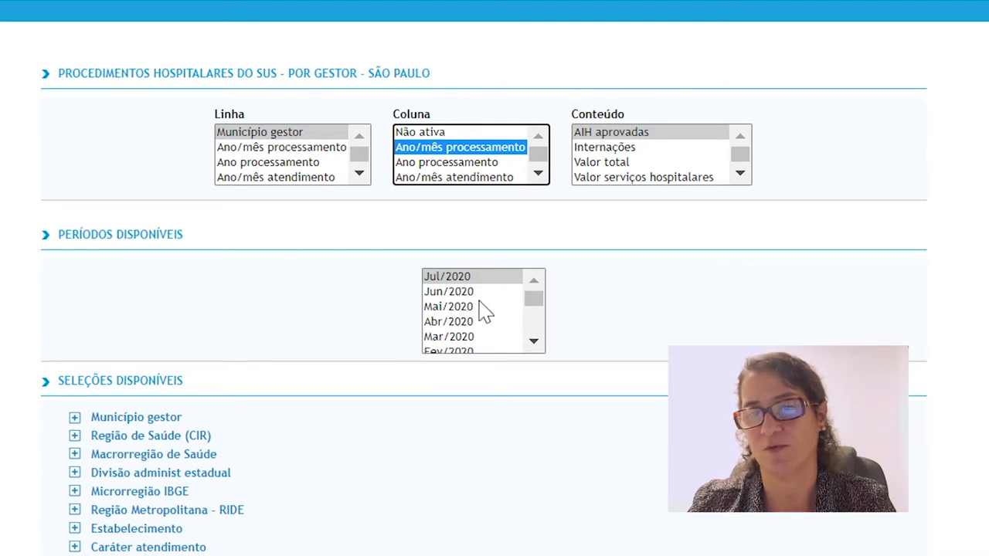
left_click(534, 341)
left_click(534, 341)
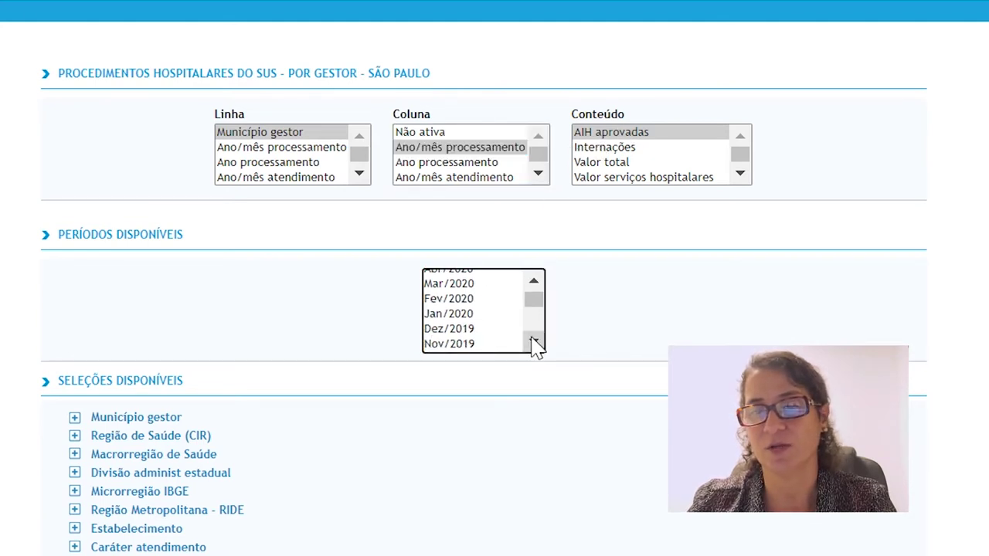
left_click(470, 313)
left_click(532, 282)
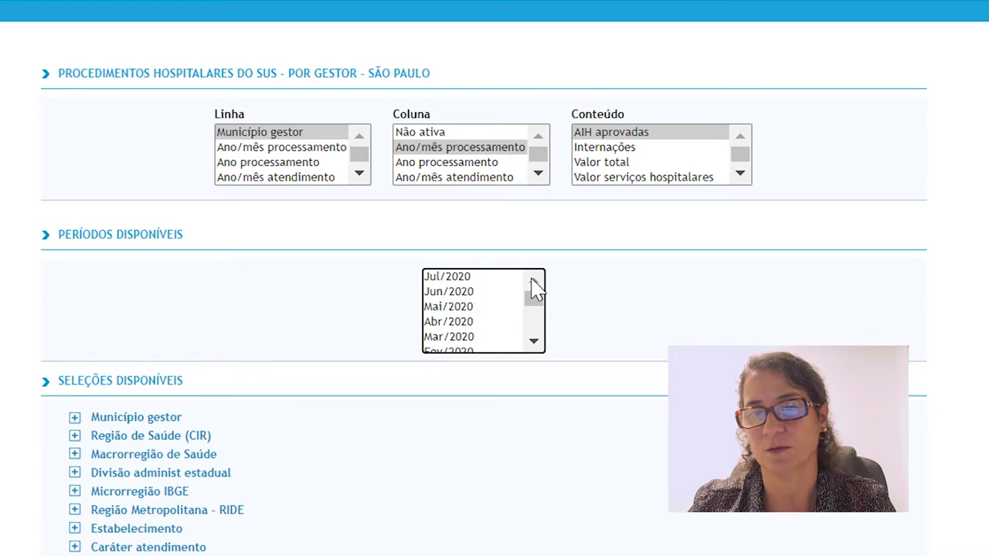
key("ctrl+a")
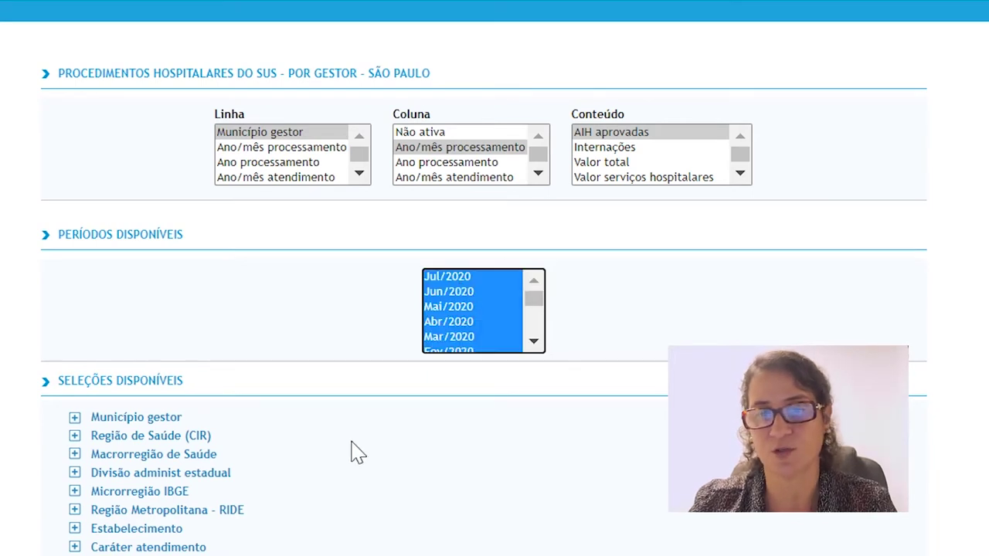
Step: Filter Procedimento by "covid" and select the coronavirus infection treatment plus the adult and paediatric UTI II daily-rate procedures for COVID19
scroll(324, 483, "down", 3)
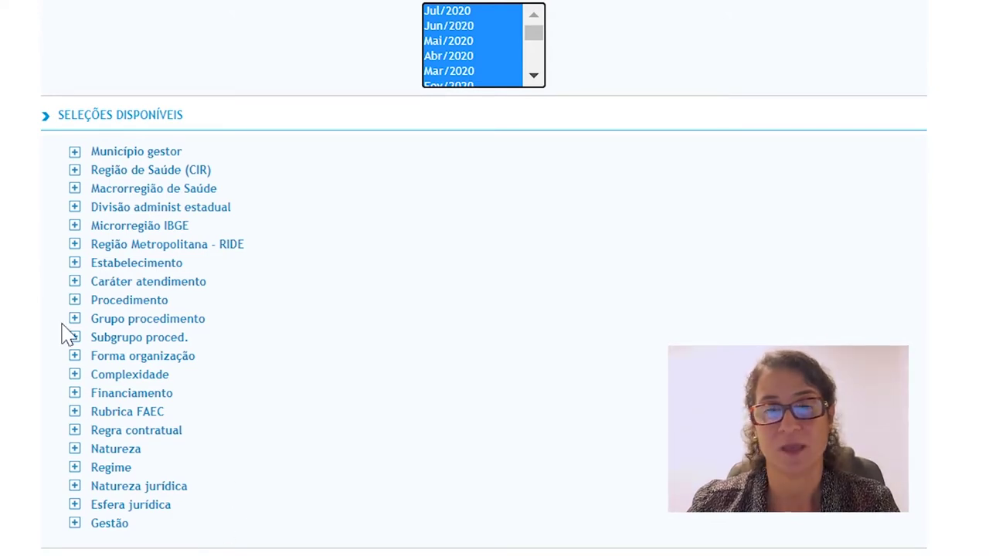
left_click(75, 301)
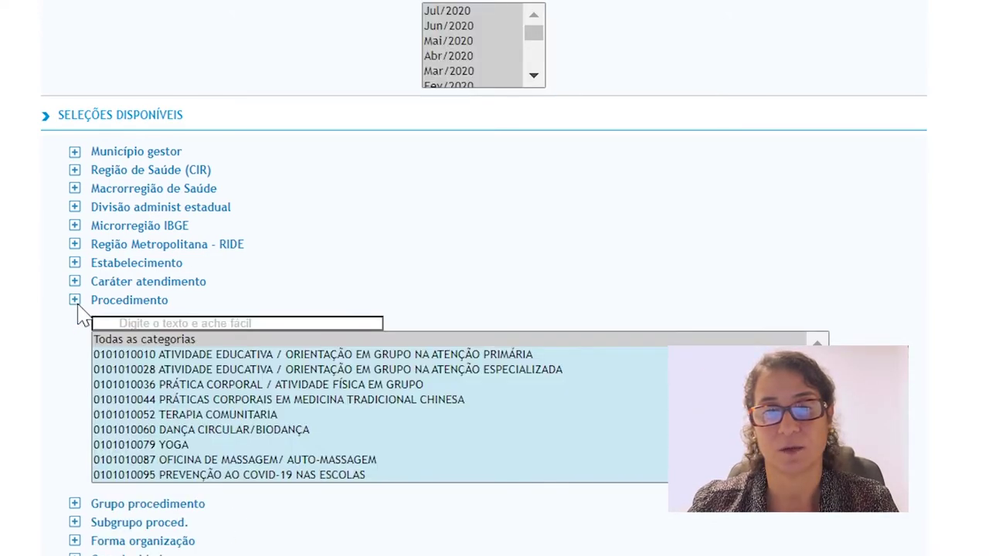
left_click(119, 323)
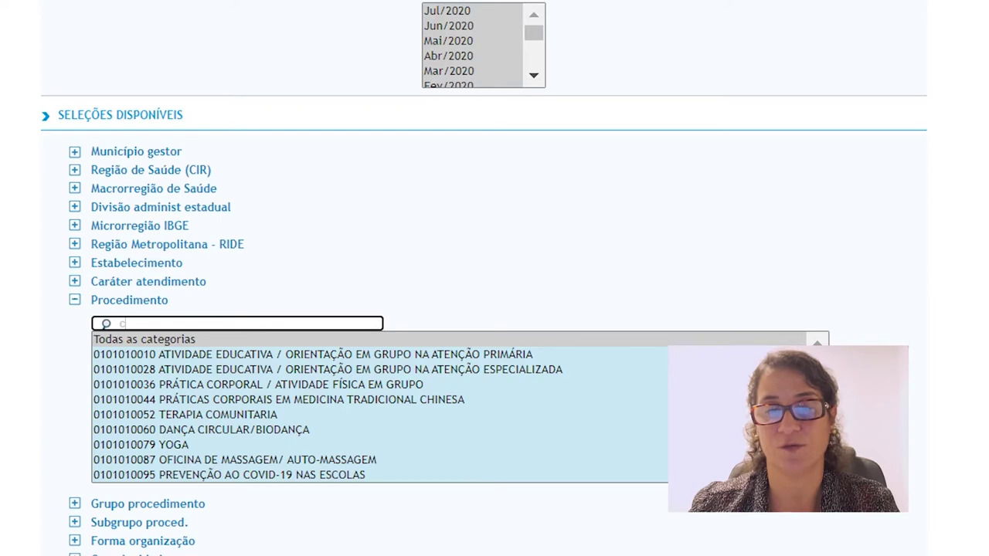
type("covid")
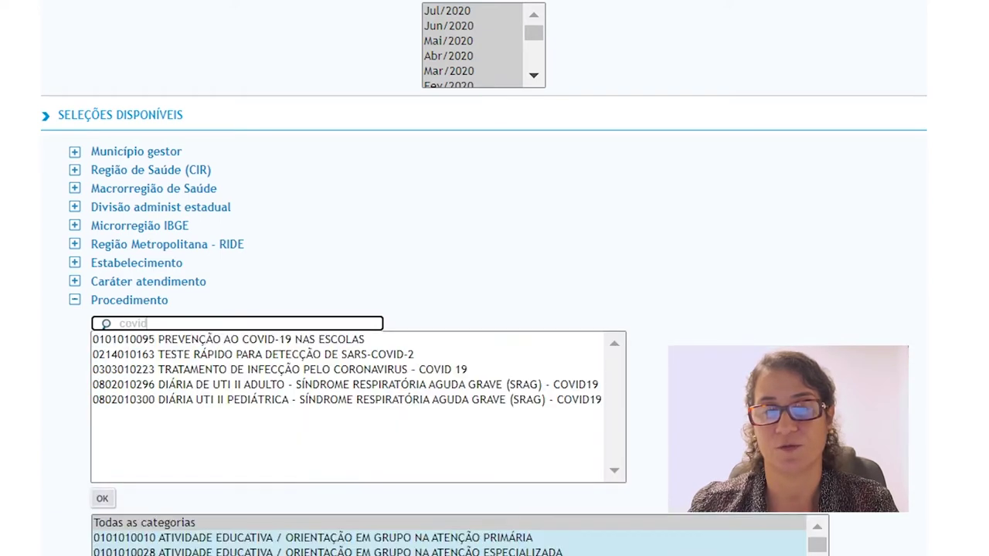
left_click(215, 371)
left_click(218, 385, "ctrl")
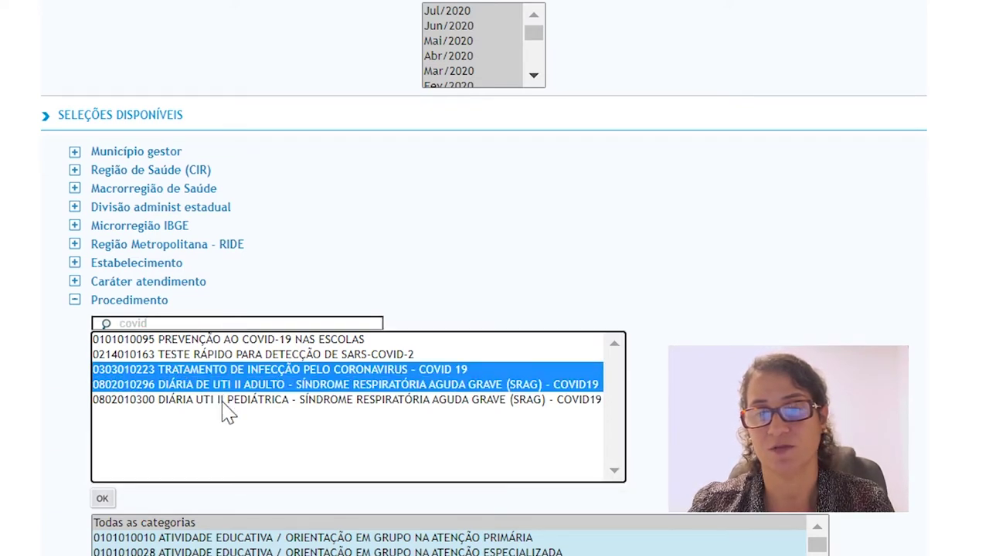
left_click(223, 400, "ctrl")
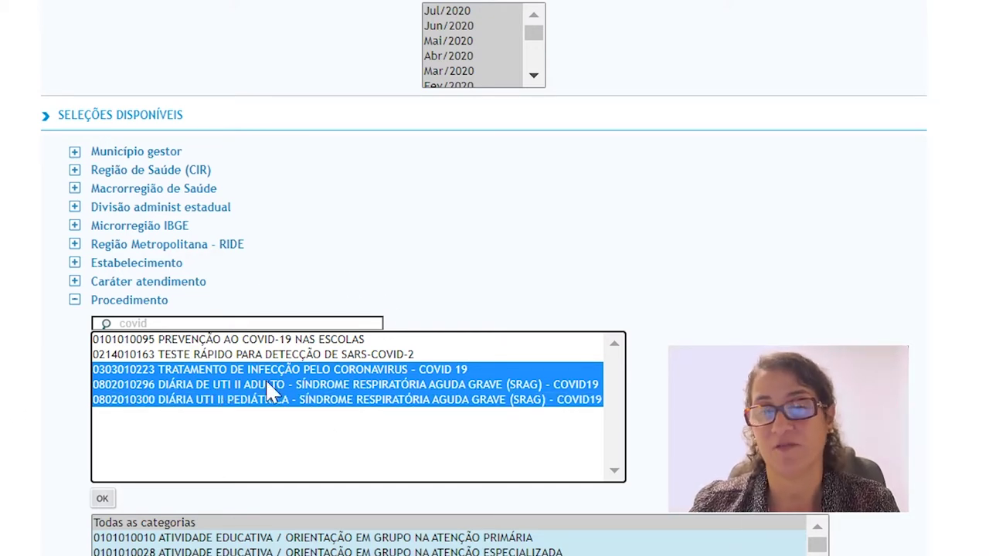
Step: Generate the results as a bordered table using the chosen criteria
scroll(647, 438, "down", 5)
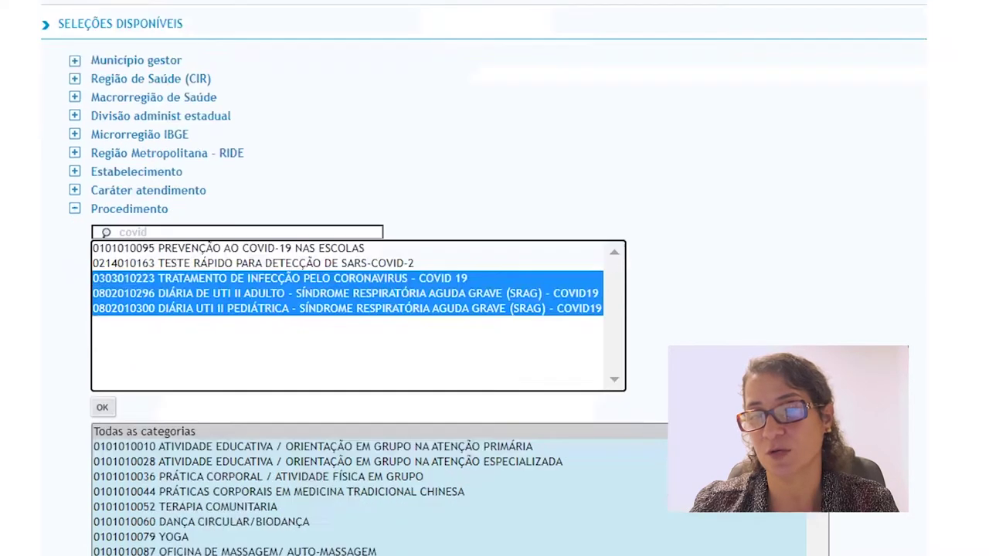
scroll(642, 390, "down", 3)
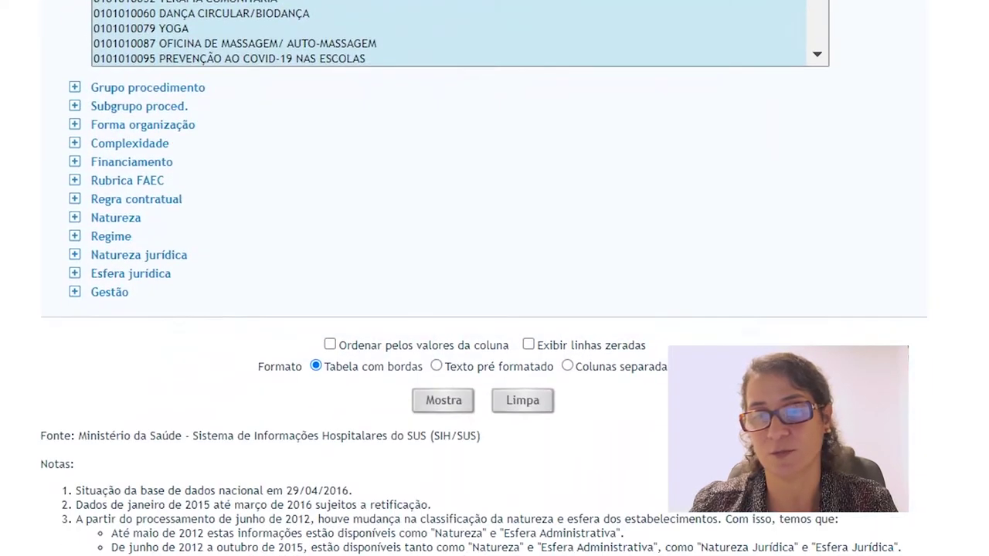
left_click(444, 403)
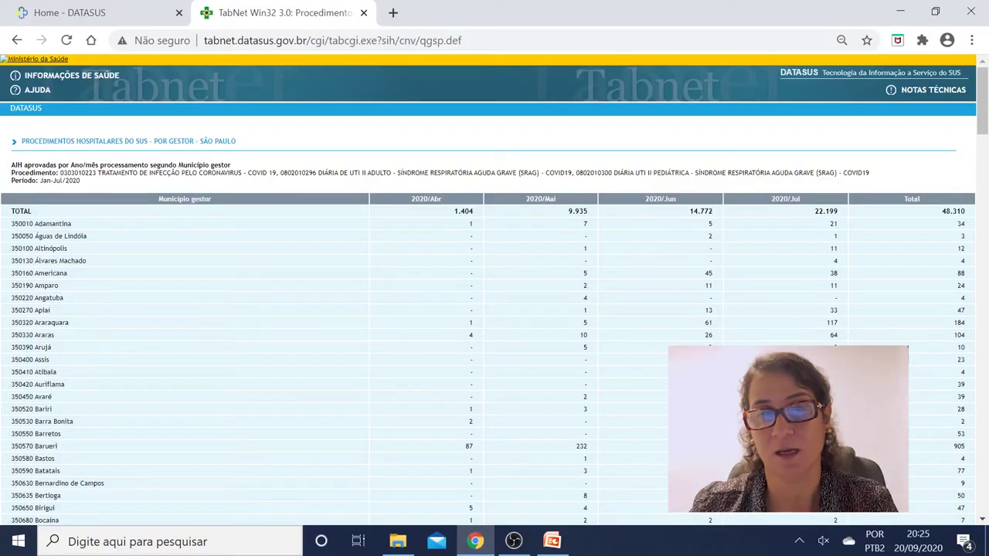
Step: Look through the approved AIH figures by managing municipality, down to the table's notes and export options
scroll(176, 368, "down", 15)
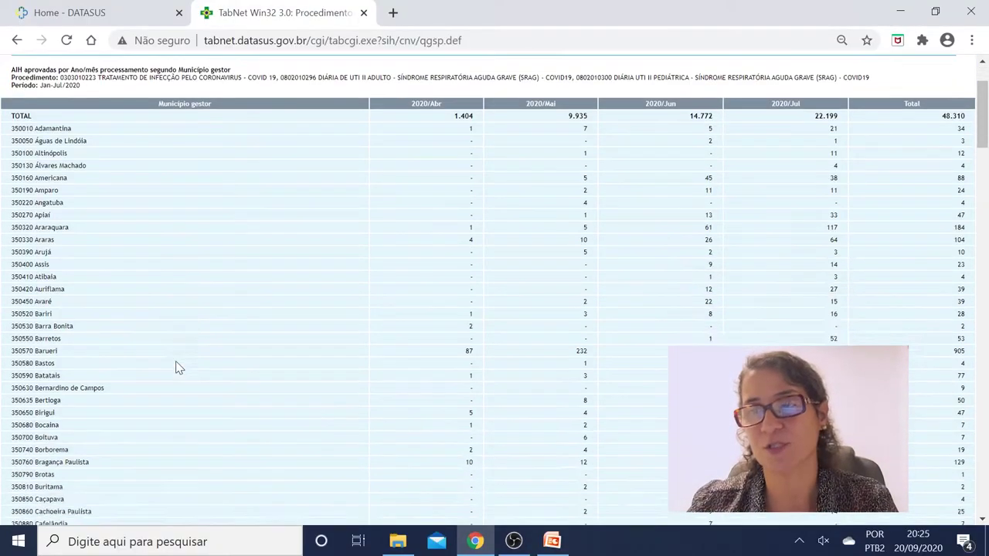
scroll(176, 367, "down", 3)
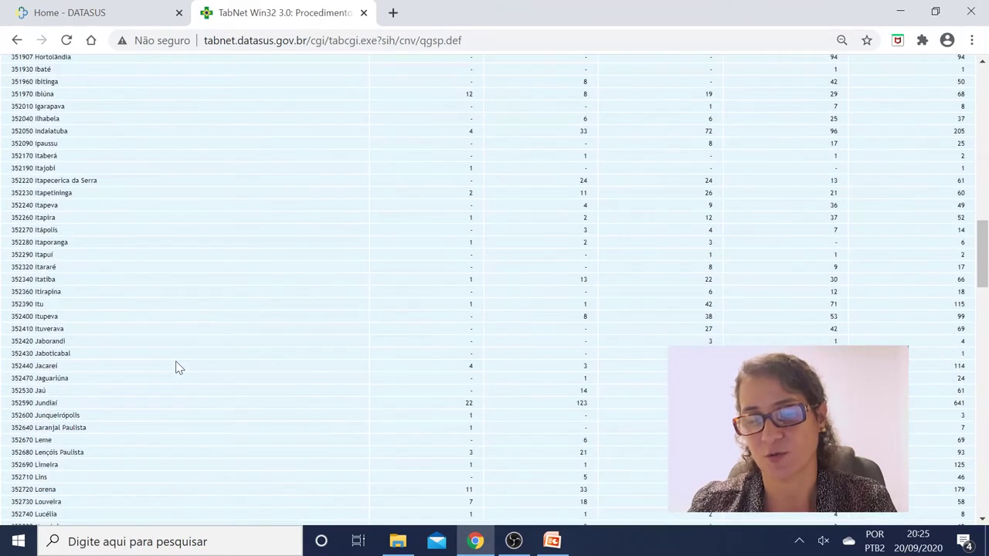
scroll(176, 368, "up", 20)
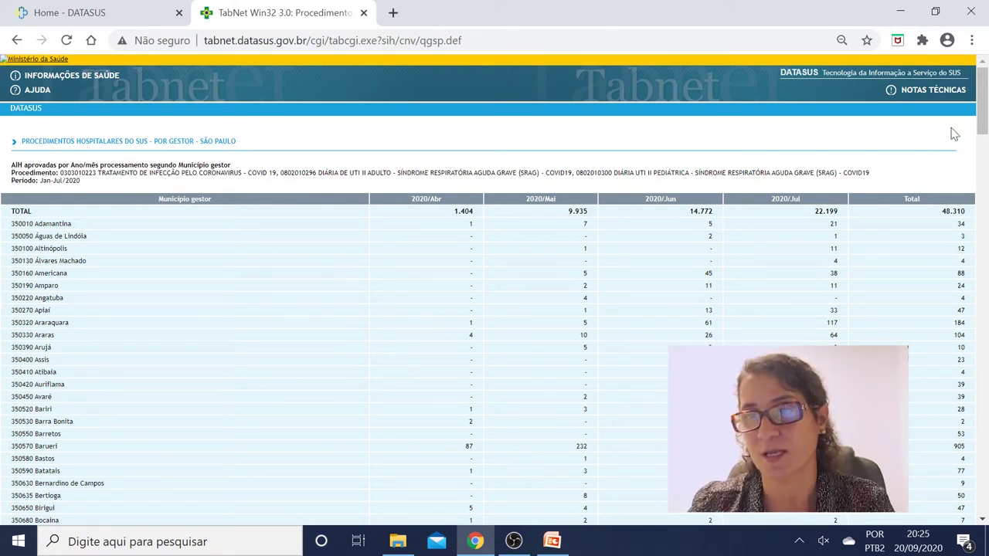
left_click_drag(981, 101, 981, 479)
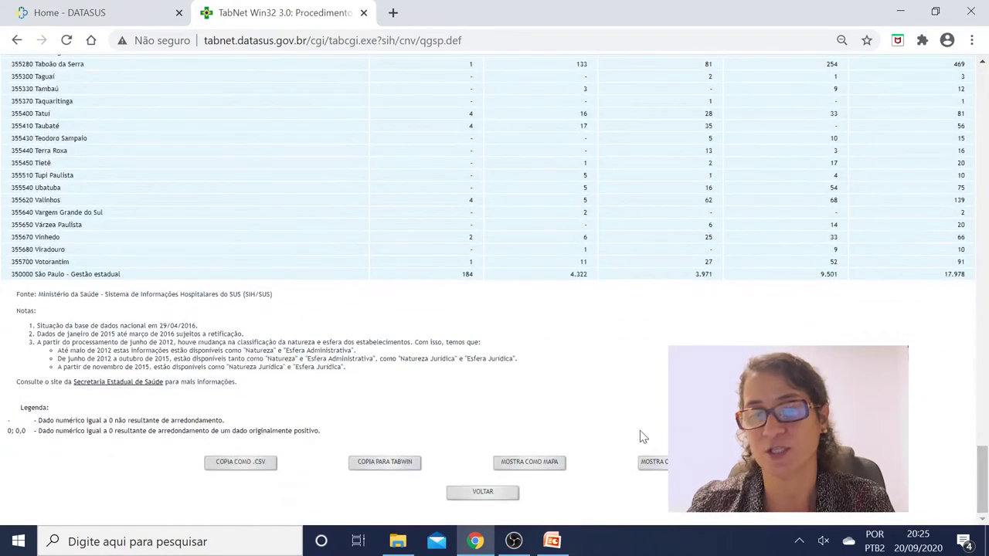
left_click(246, 466)
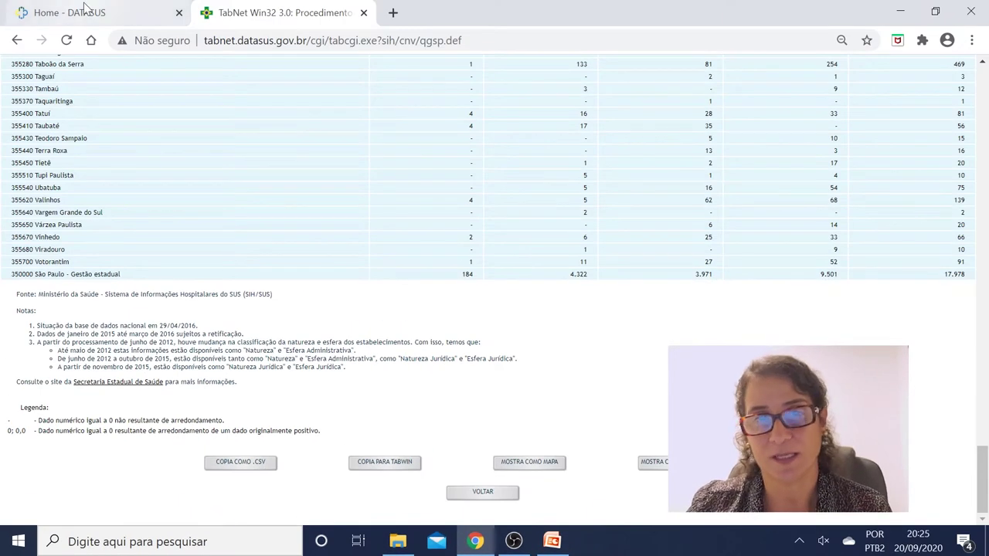
Step: Open Tabwin's file transfer page on the DATASUS site and request the Programas file "TABWIN - Tabulador de dados para Windows"
left_click(88, 13)
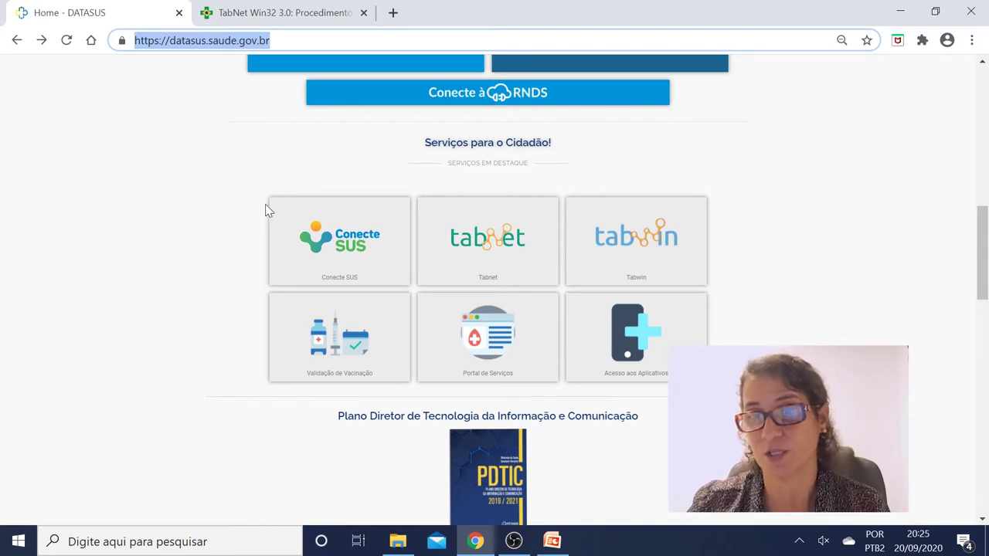
left_click(651, 242)
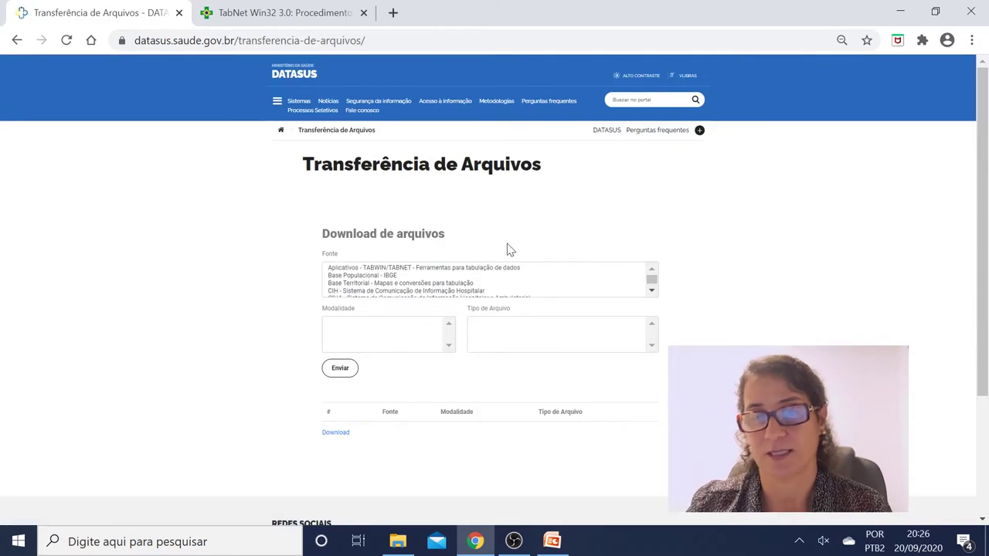
left_click(384, 268)
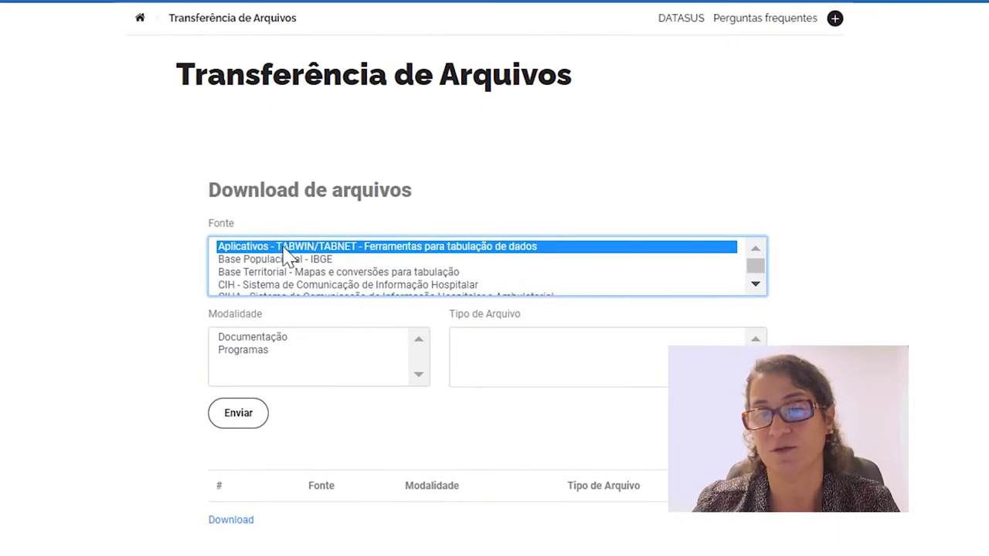
left_click(261, 352)
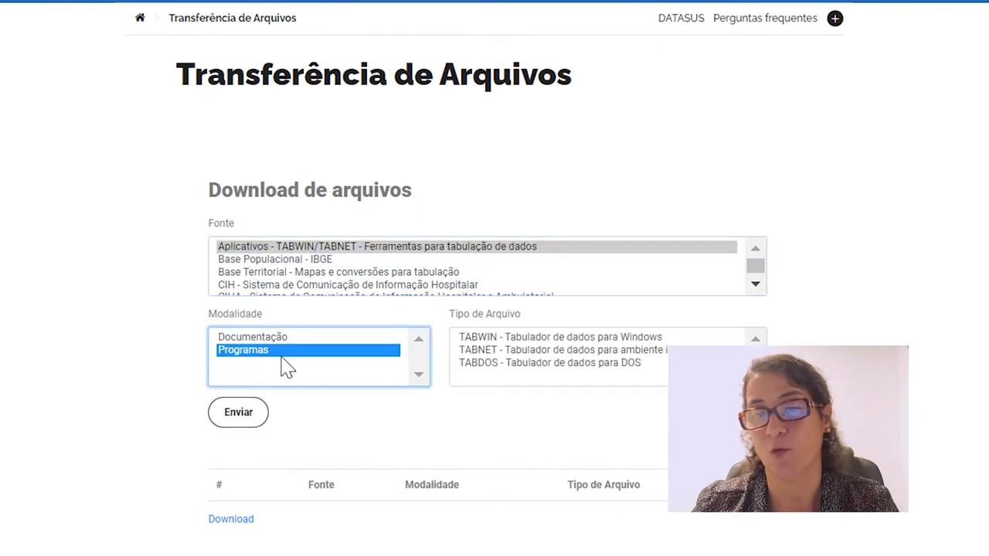
left_click(603, 338)
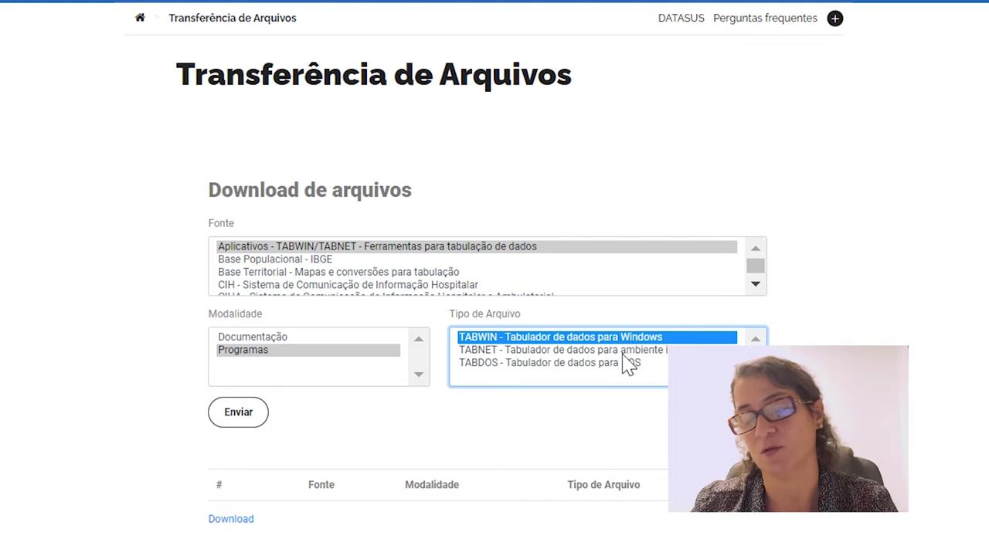
left_click(251, 418)
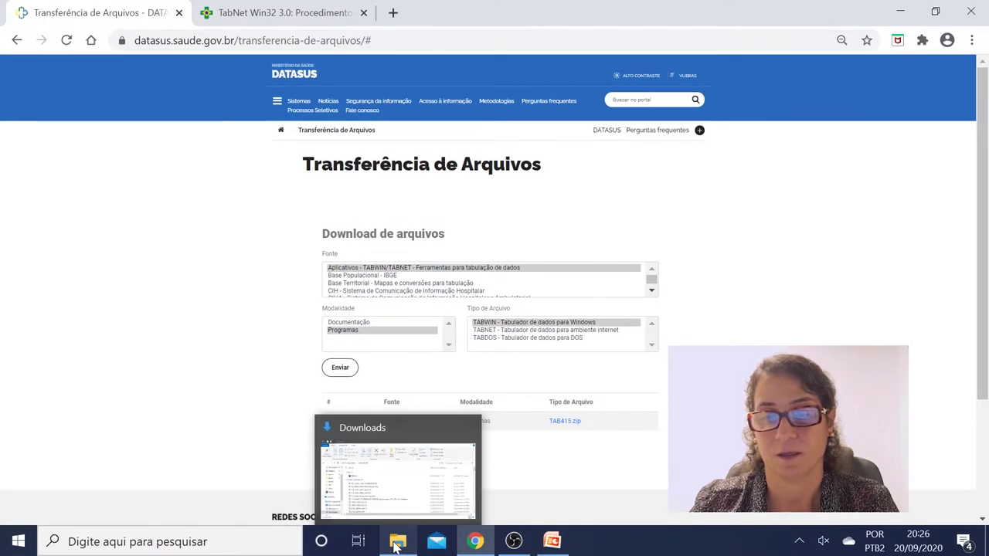
Step: Switch to the Downloads folder in File Explorer and extract the TAB415 archive into its own TAB415 folder
left_click(396, 543)
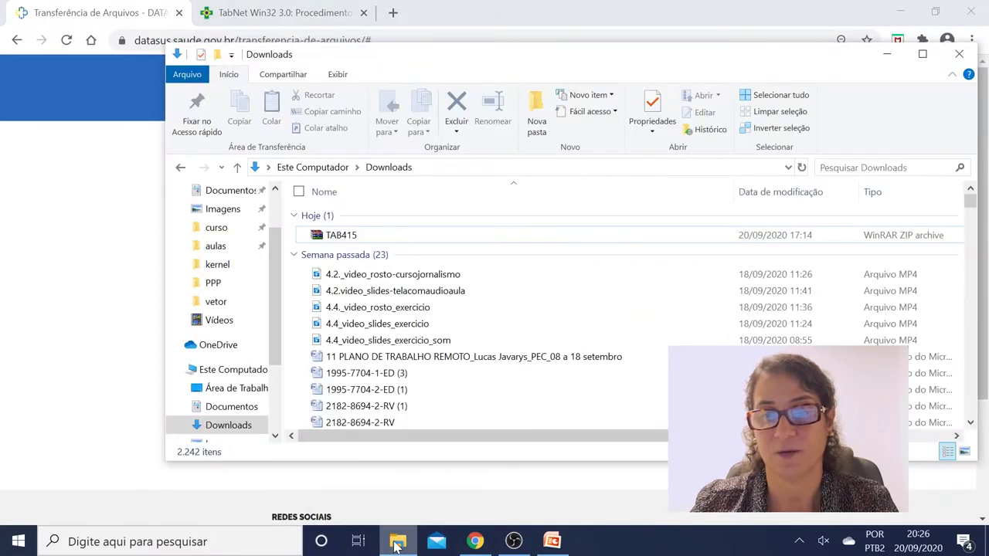
left_click(355, 236)
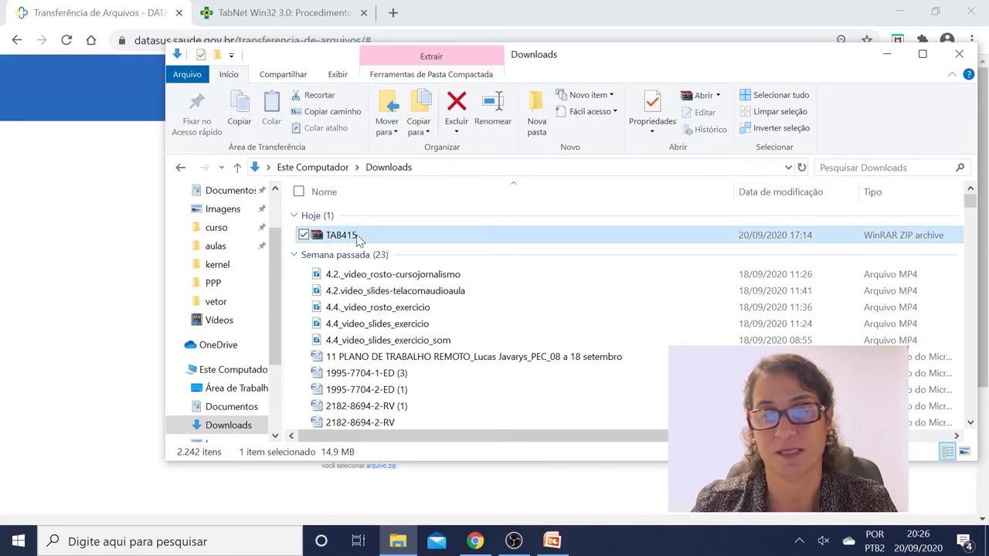
right_click(355, 235)
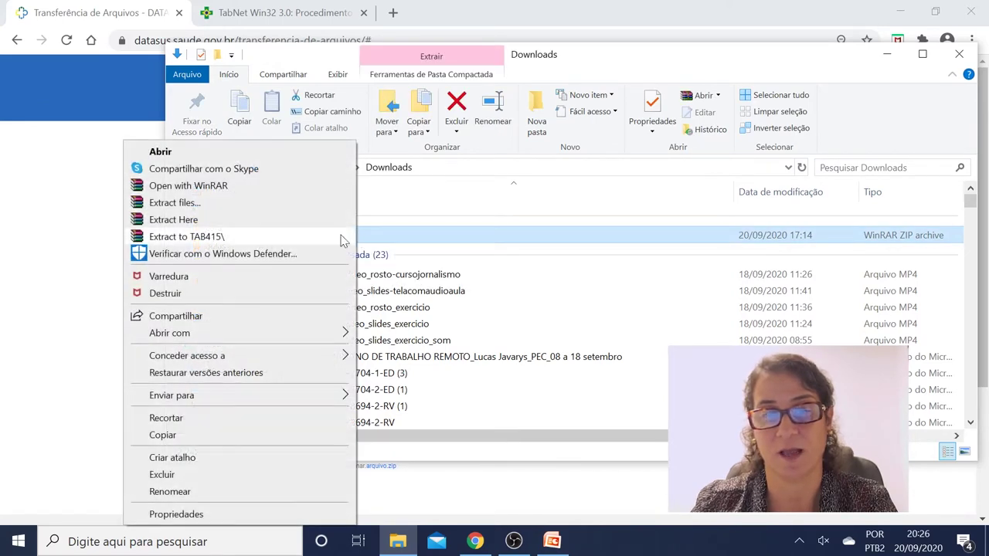
left_click(185, 237)
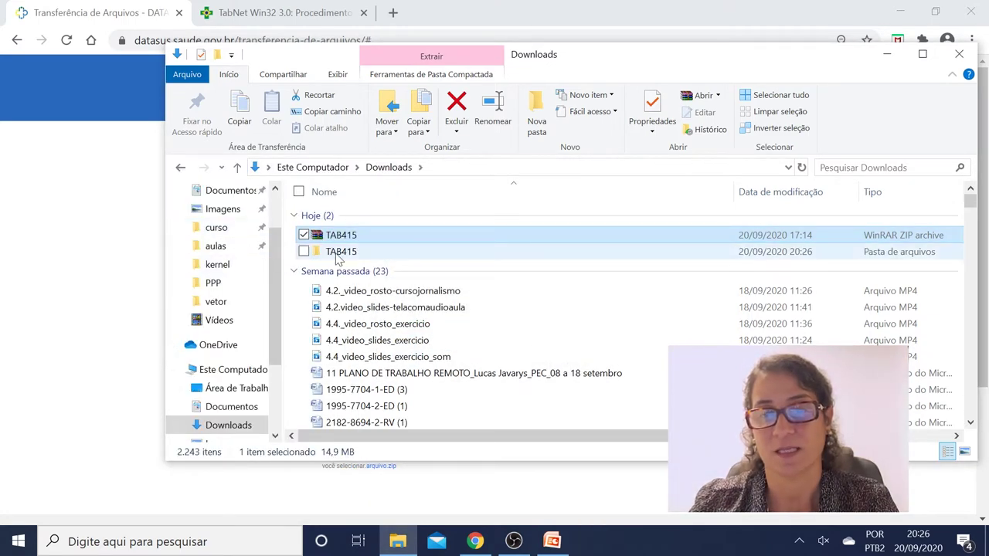
Step: Open the extracted TAB415 folder and launch the TabWin415 application
double_click(337, 255)
scroll(410, 294, "down", 1)
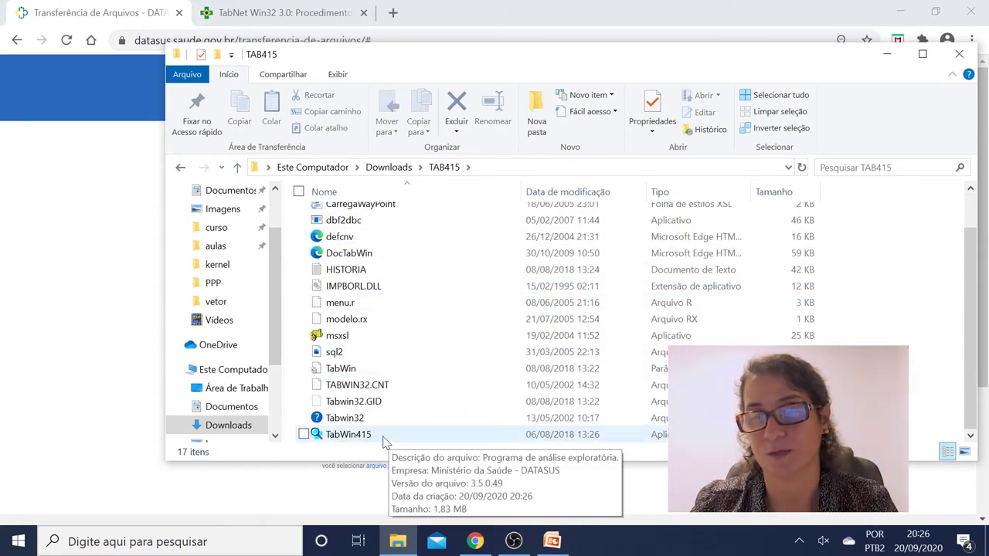
double_click(343, 437)
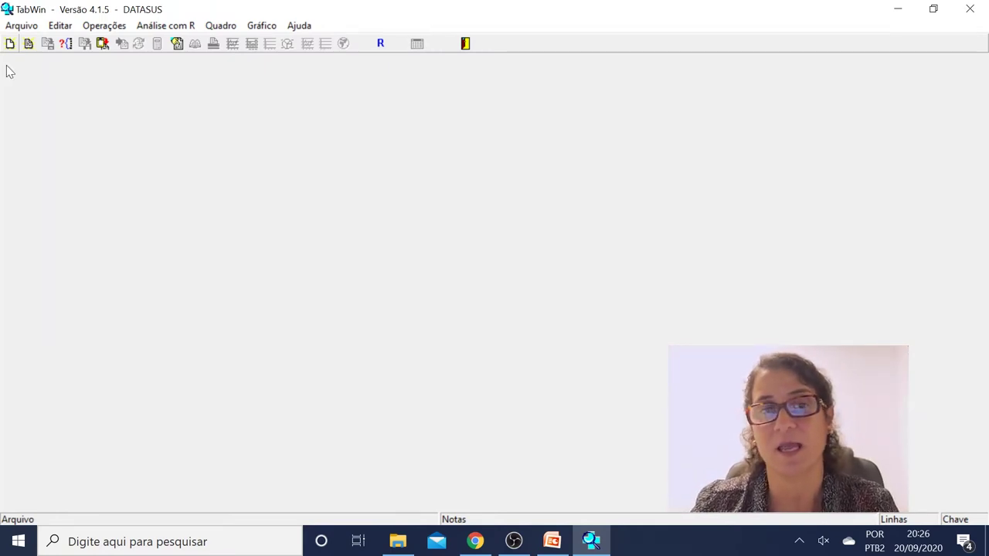
Step: Return to the DATASUS file transfer page and list the SIHSUS "Arquivos auxiliares para tabulação" of type "Arquivos de definição do Tabwin"
left_click(896, 11)
left_click(887, 54)
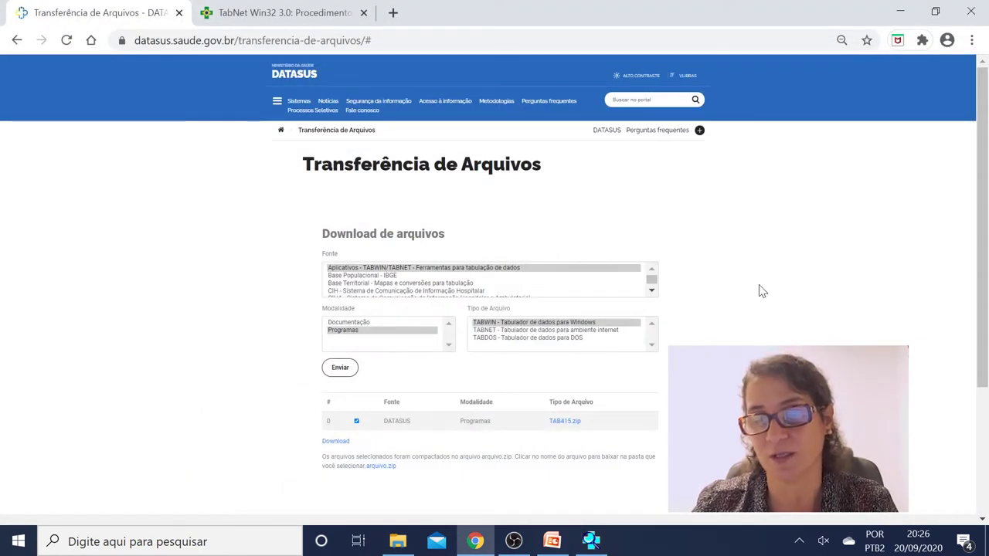
scroll(761, 291, "down", 1)
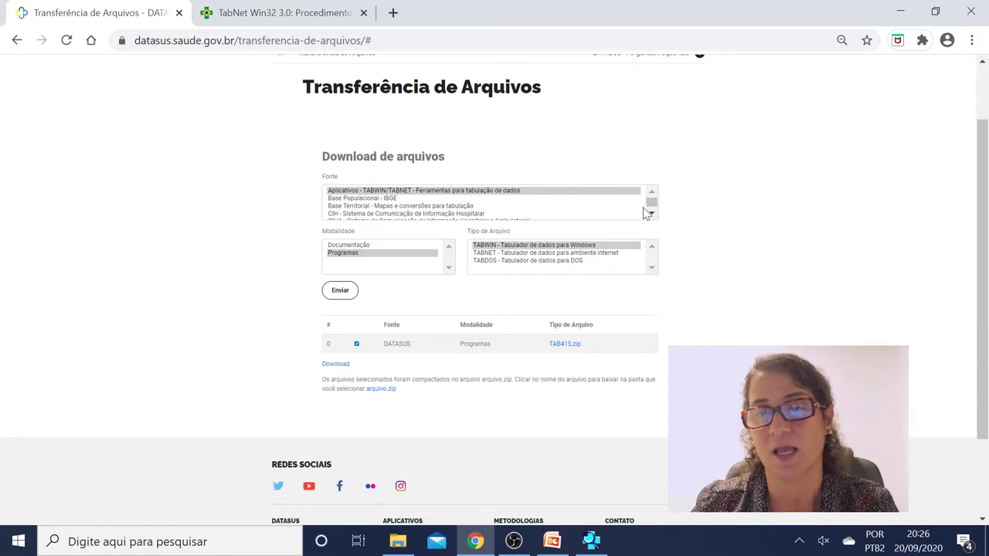
left_click(651, 212)
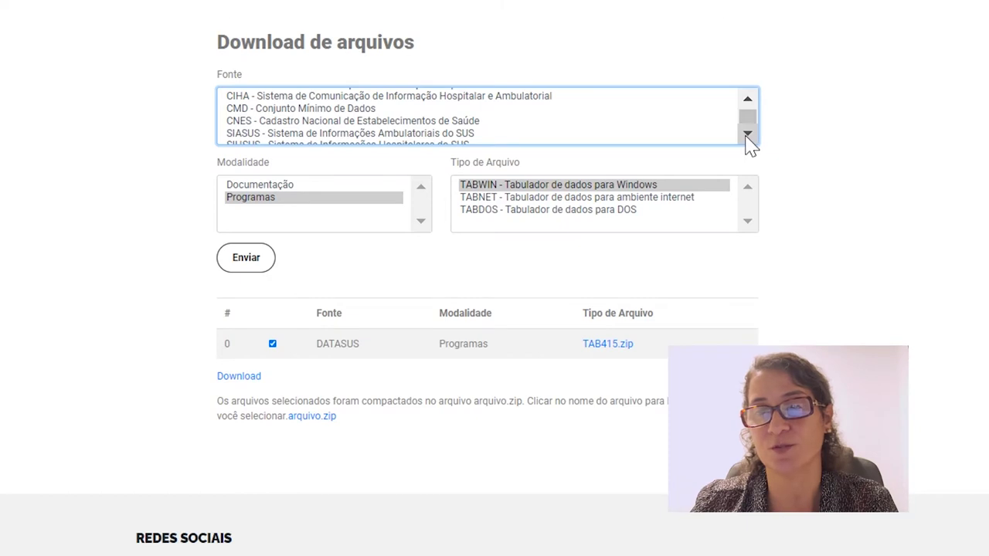
left_click(747, 135)
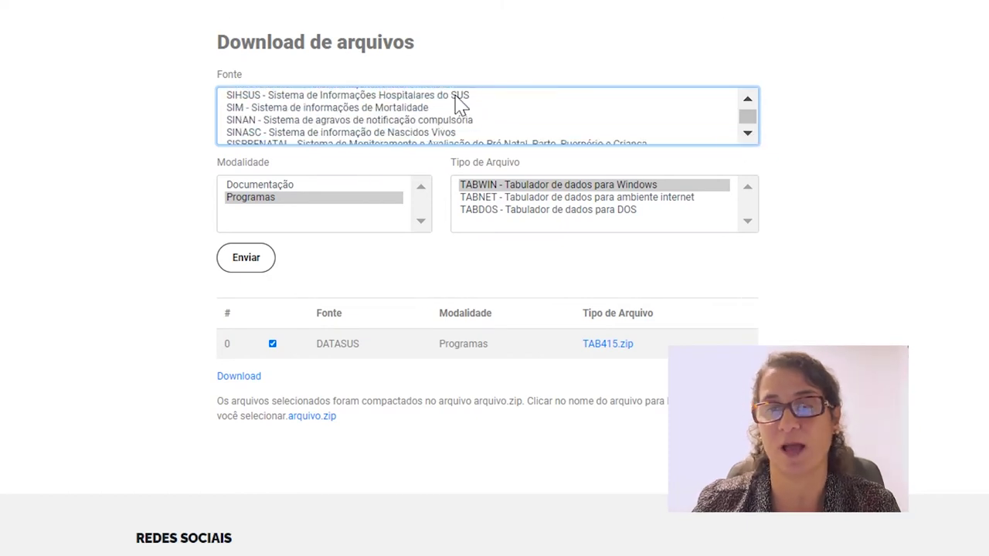
left_click(260, 98)
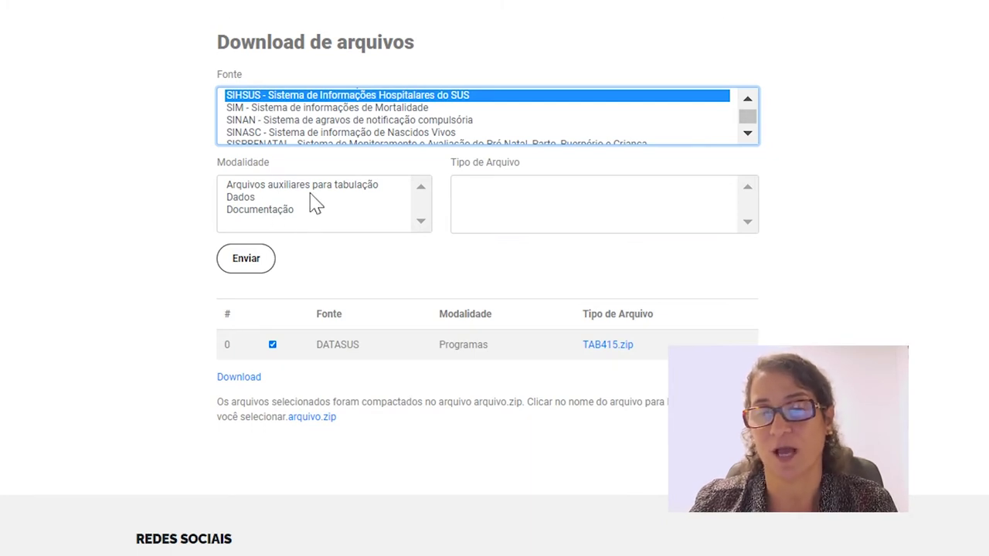
left_click(312, 187)
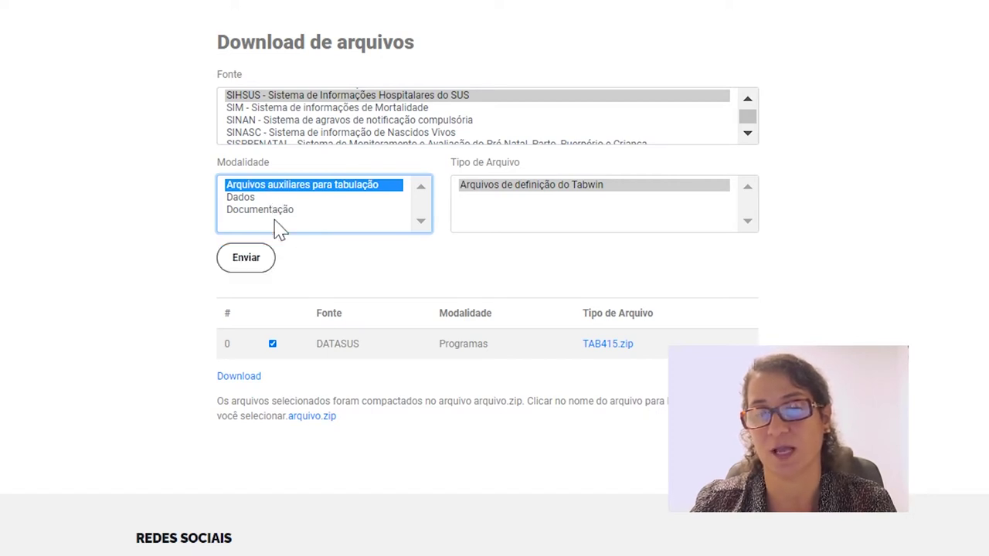
left_click(248, 264)
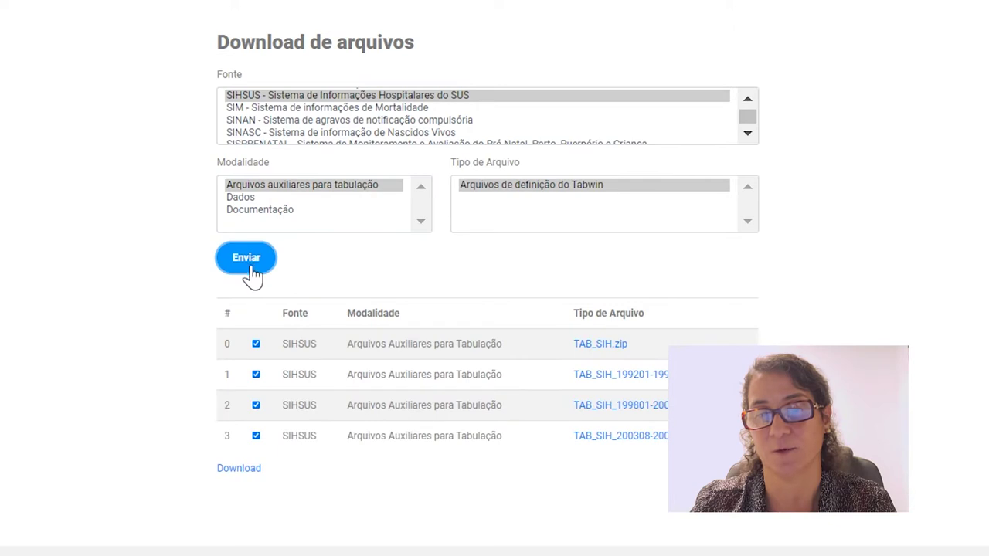
Step: Keep only TAB_SIH.zip selected among the listed auxiliary files and download it as arquivo.zip
left_click(255, 376)
left_click(256, 405)
left_click(256, 436)
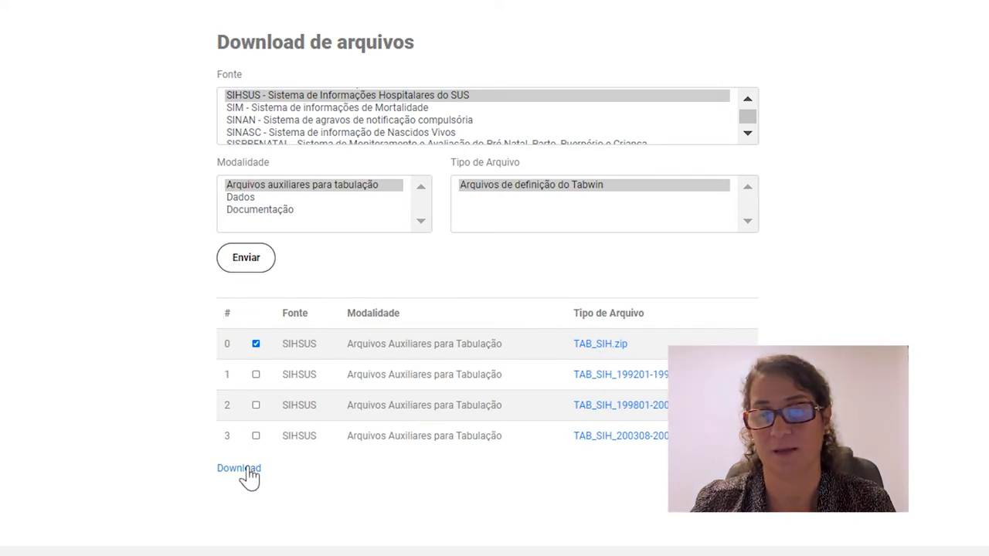
scroll(248, 478, "up", 2)
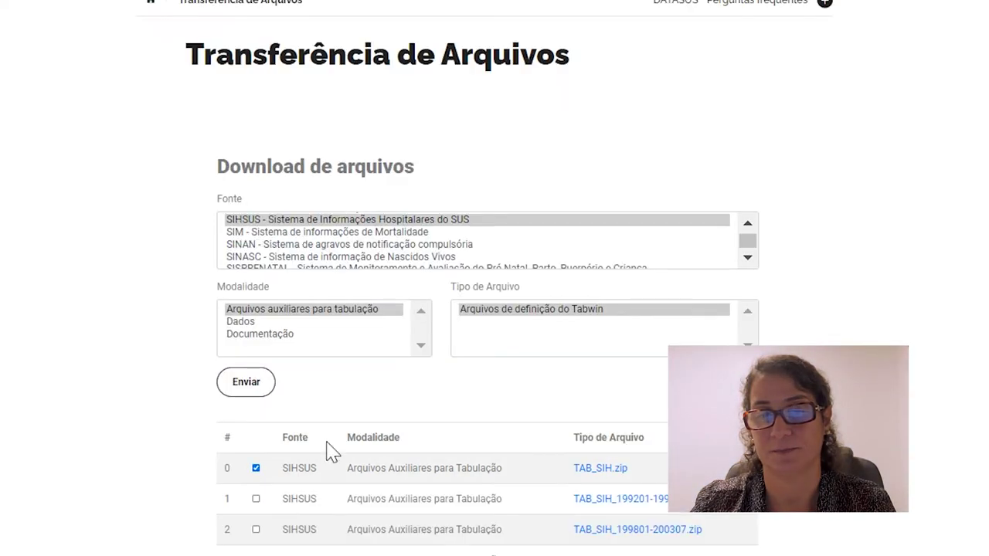
scroll(495, 309, "down", 6)
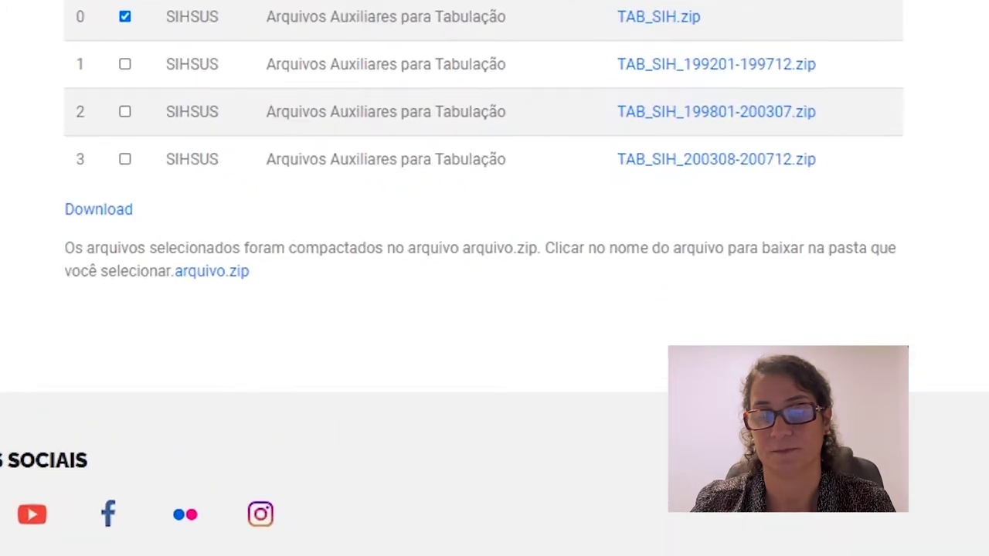
left_click(229, 276)
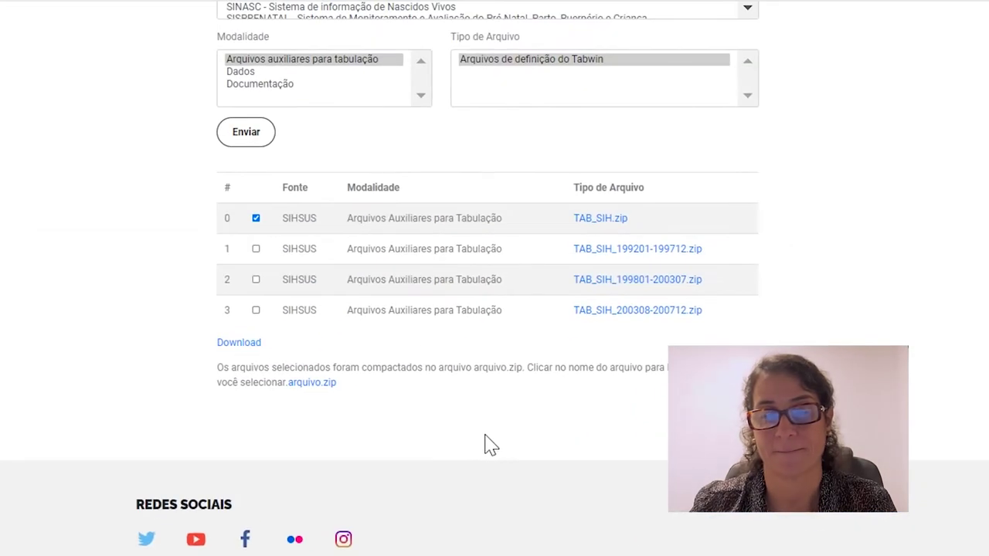
Step: Set the SIHSUS request to Dados of type "RD - AIH Reduzida" for 2020, months Janeiro through Julho
scroll(558, 444, "up", 2)
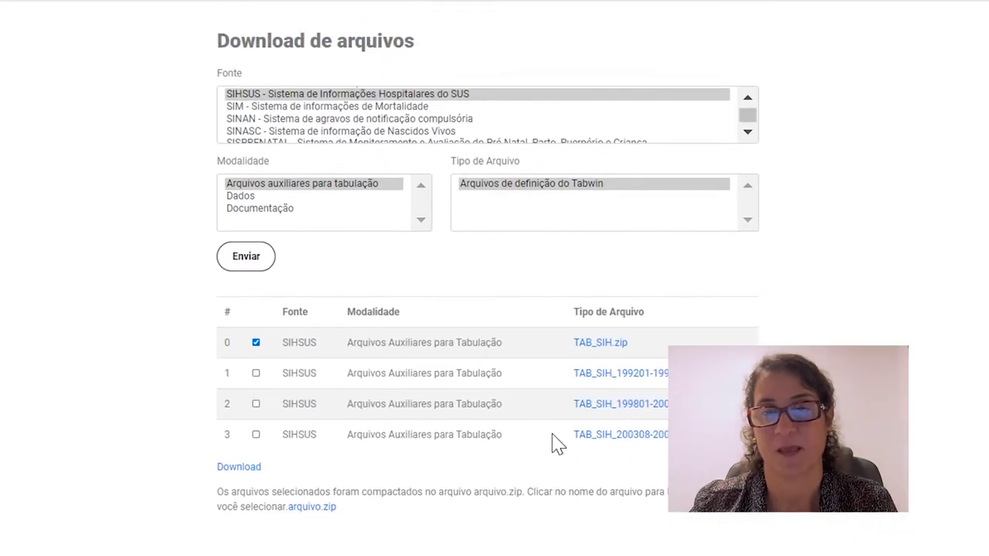
left_click(242, 198)
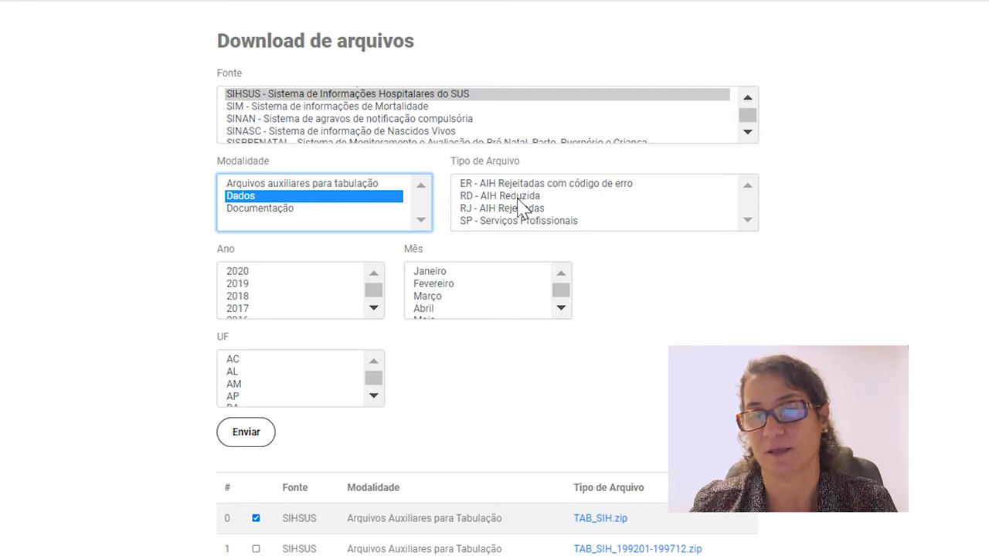
left_click(482, 198)
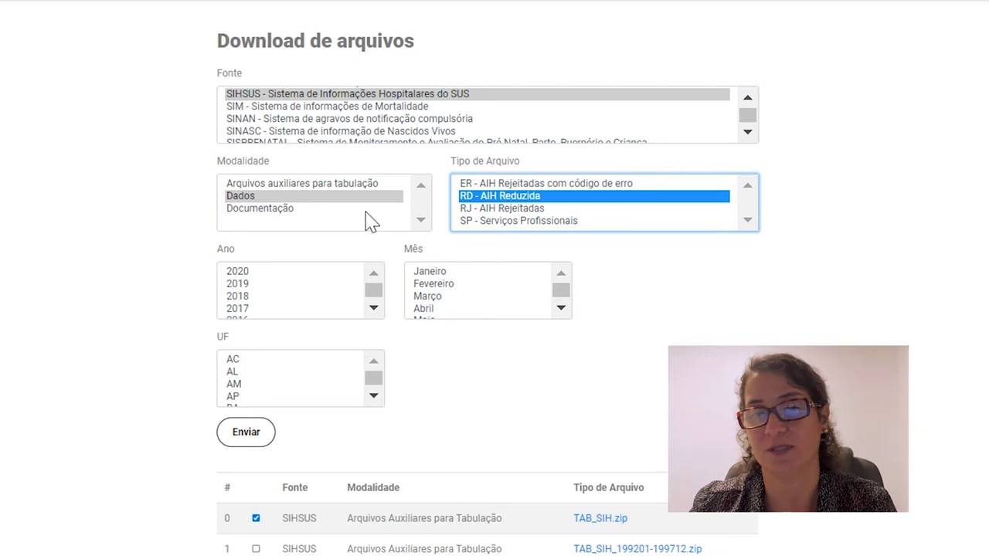
left_click(237, 272)
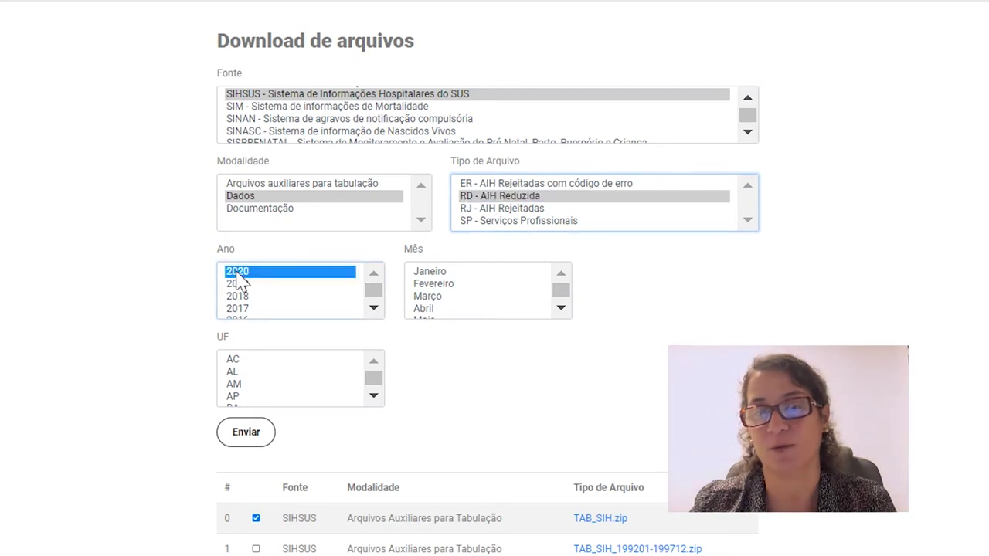
left_click(448, 272)
left_click(558, 309)
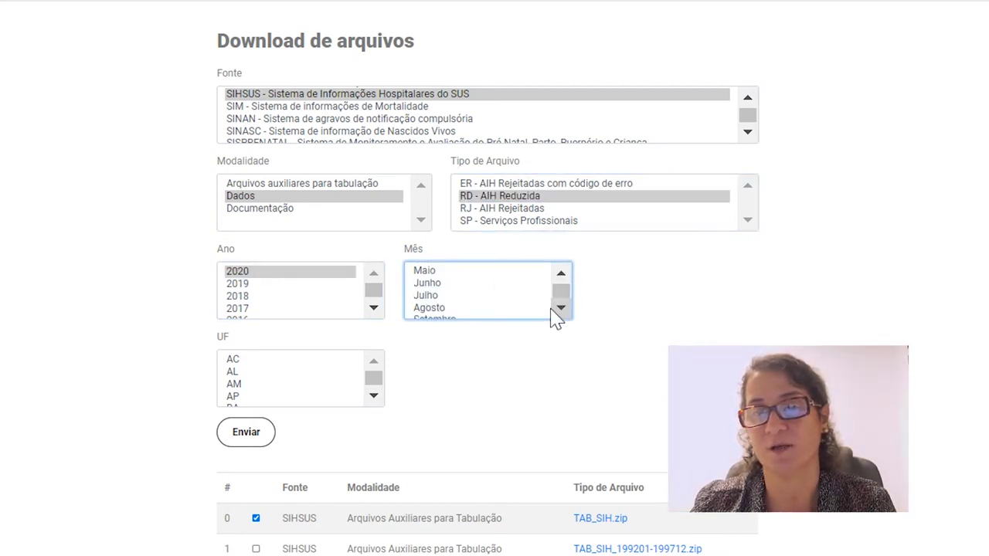
left_click(435, 294, "shift")
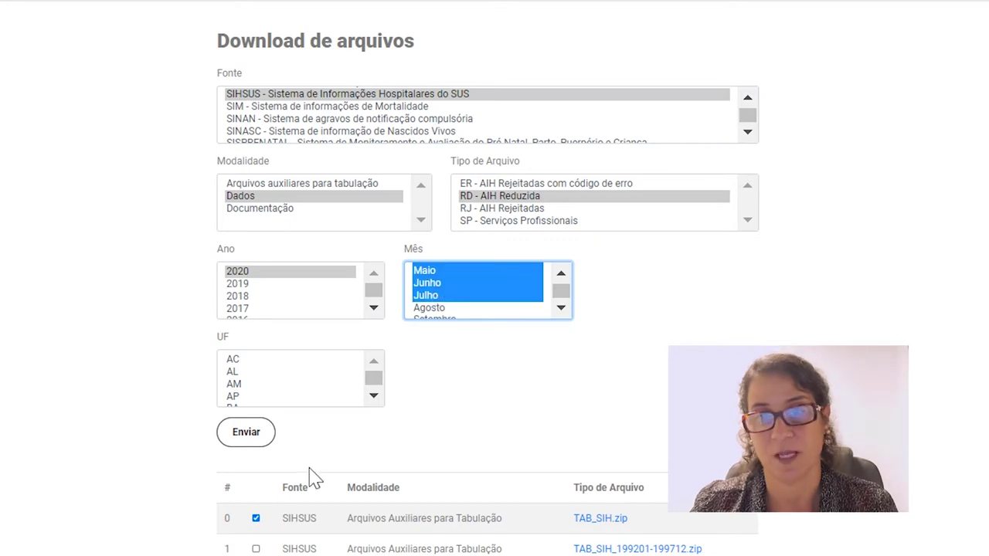
Step: Choose SP as the UF for the SIHSUS data request
left_click(373, 397)
left_click(374, 397)
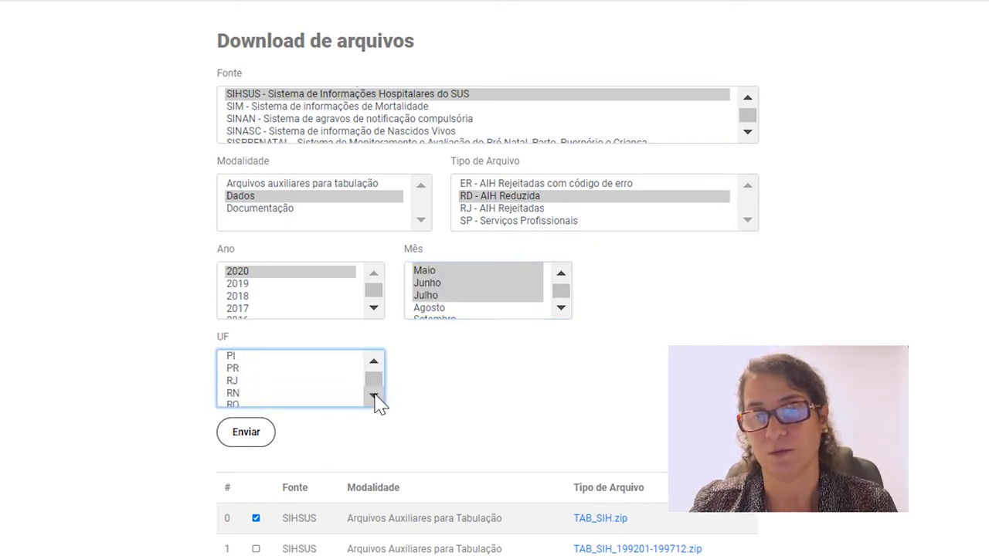
left_click(373, 397)
left_click(373, 397)
left_click(373, 397)
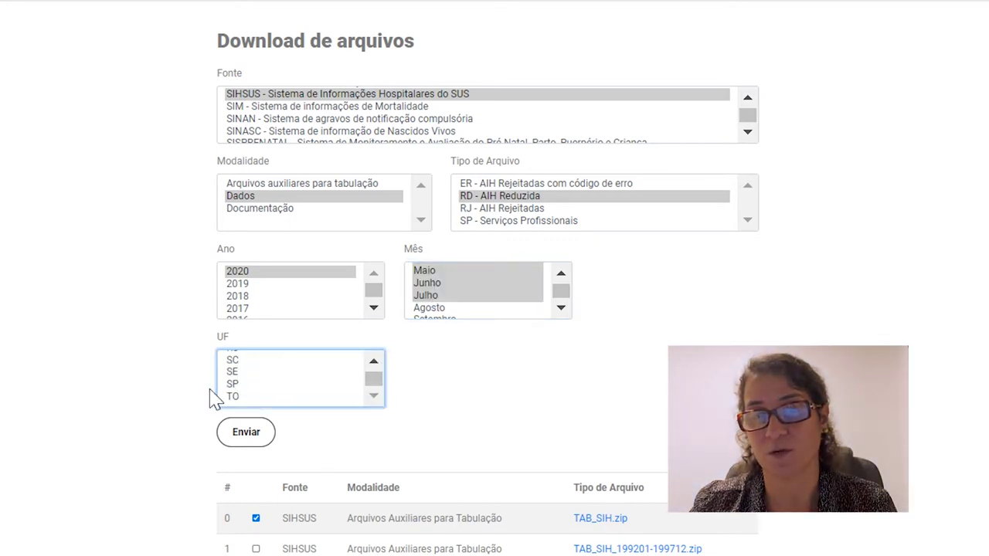
left_click(232, 384)
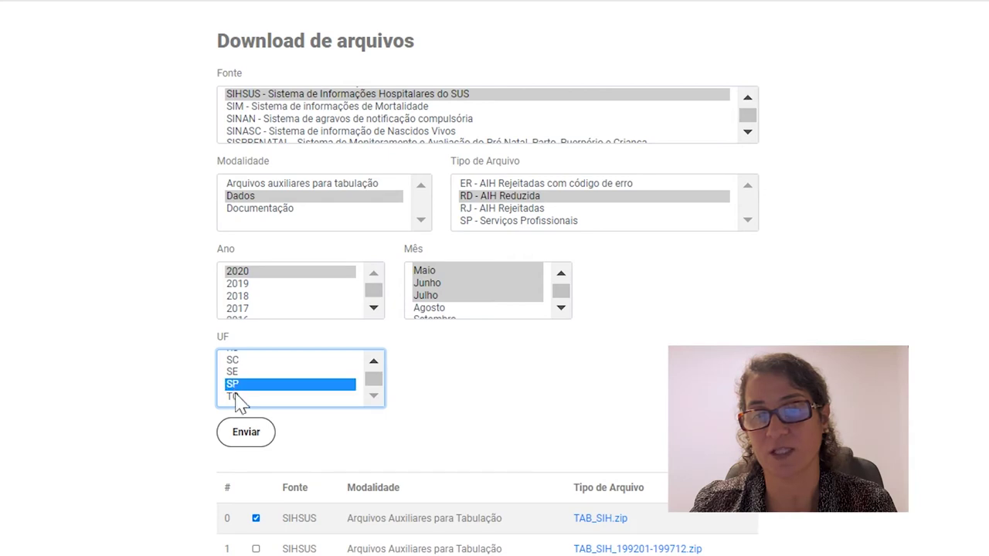
Step: List the matching files and download RDSP2001.dbc through RDSP2007.dbc together as one arquivo.zip package
left_click(255, 437)
scroll(626, 395, "down", 3)
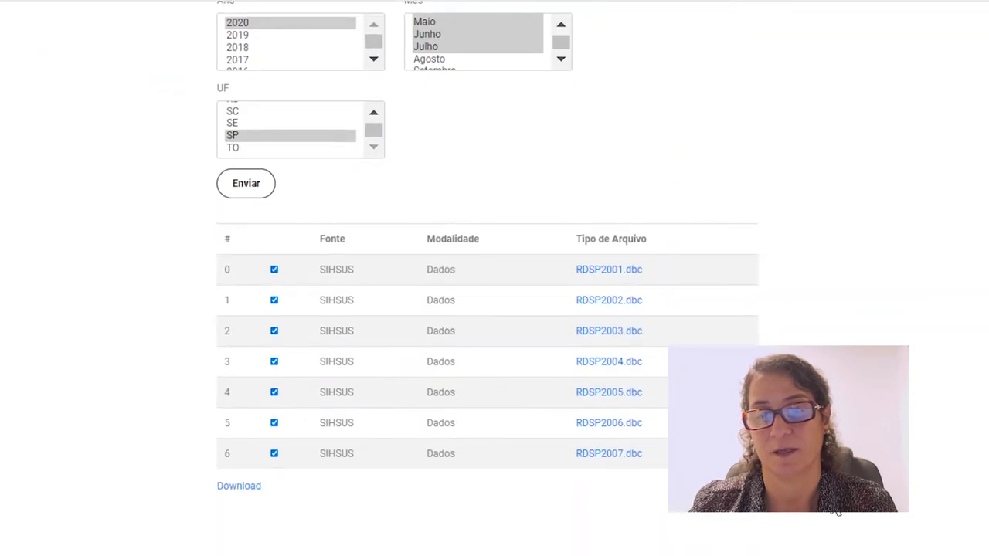
left_click(241, 486)
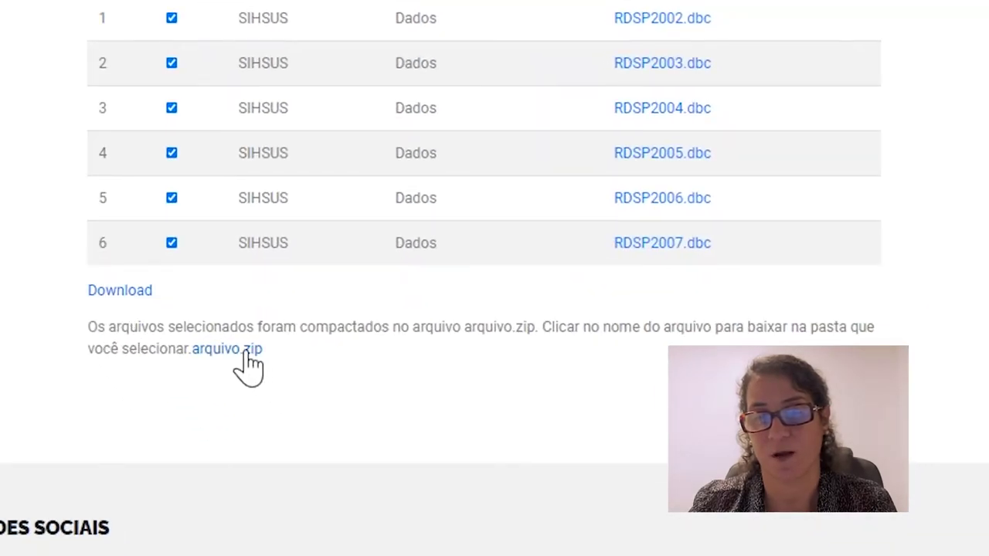
left_click(251, 352)
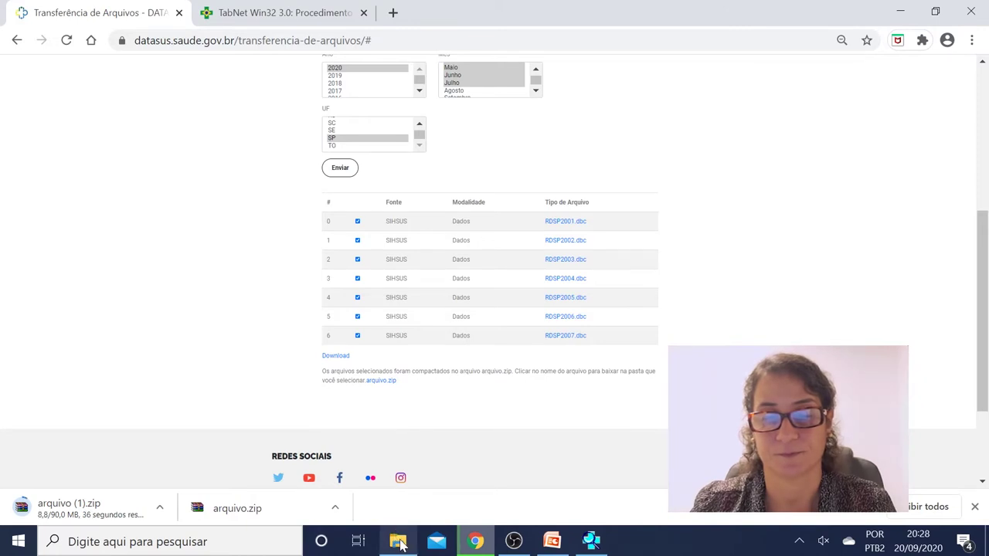
Step: Switch to the Downloads folder in File Explorer and extract the arquivo archive into its own arquivo folder
mouse_move(400, 544)
left_click(393, 502)
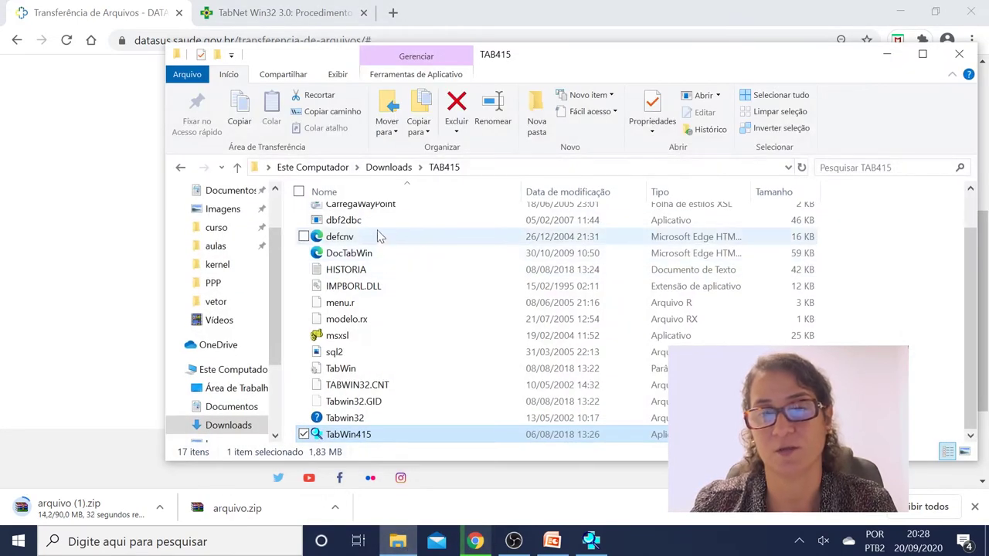
scroll(375, 229, "up", 2)
scroll(255, 255, "up", 3)
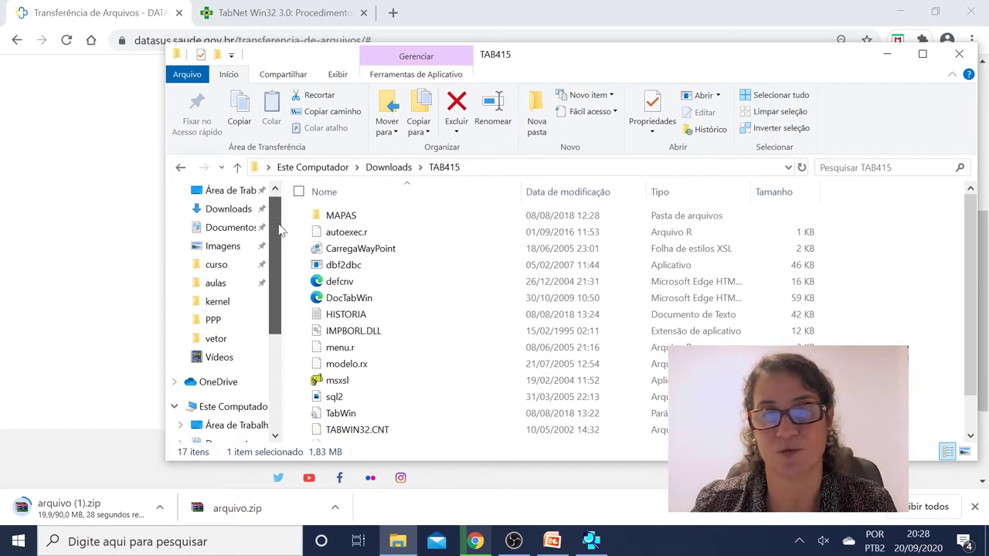
left_click(238, 246)
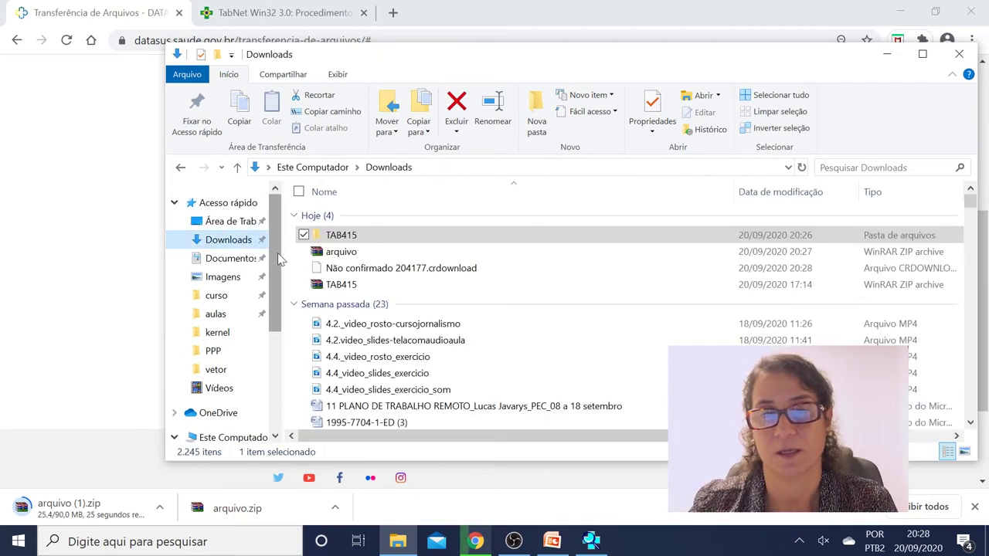
left_click(342, 251)
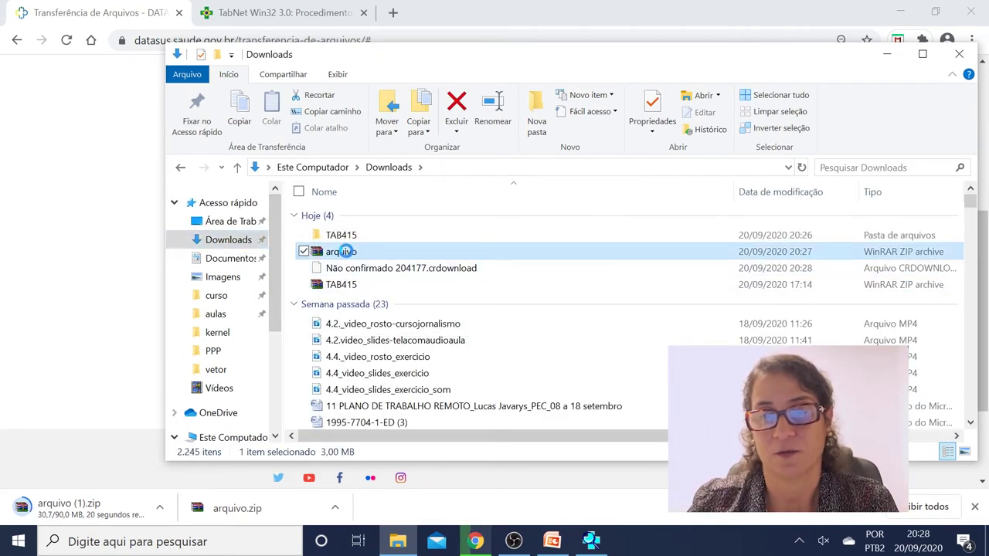
right_click(344, 252)
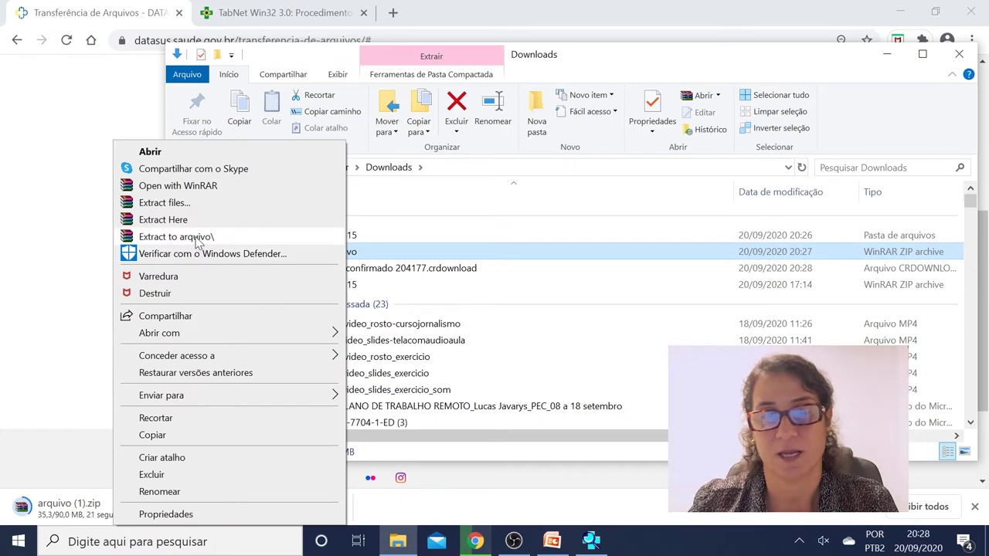
left_click(197, 240)
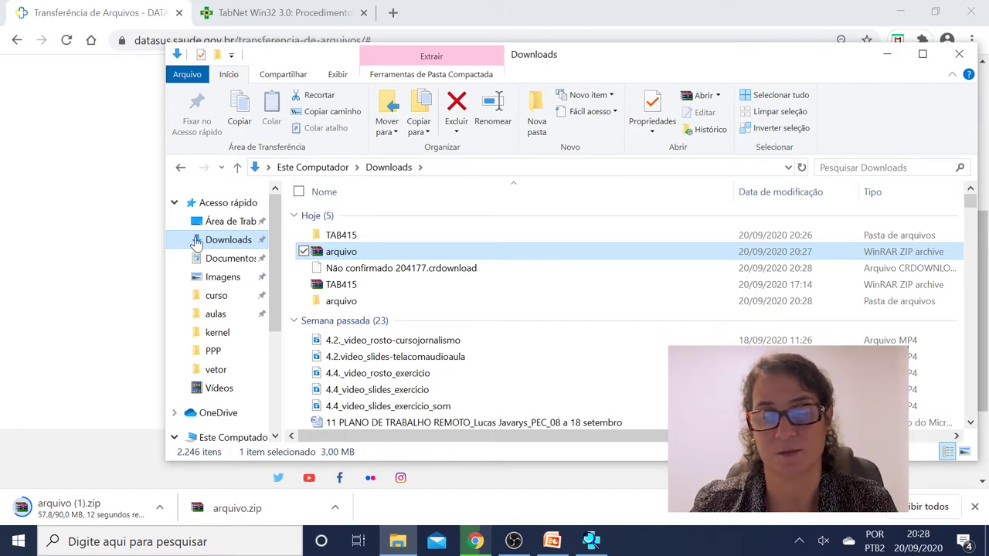
Step: Extract the downloaded "arquivo (1)" archive into its own folder in Downloads
left_click(346, 301)
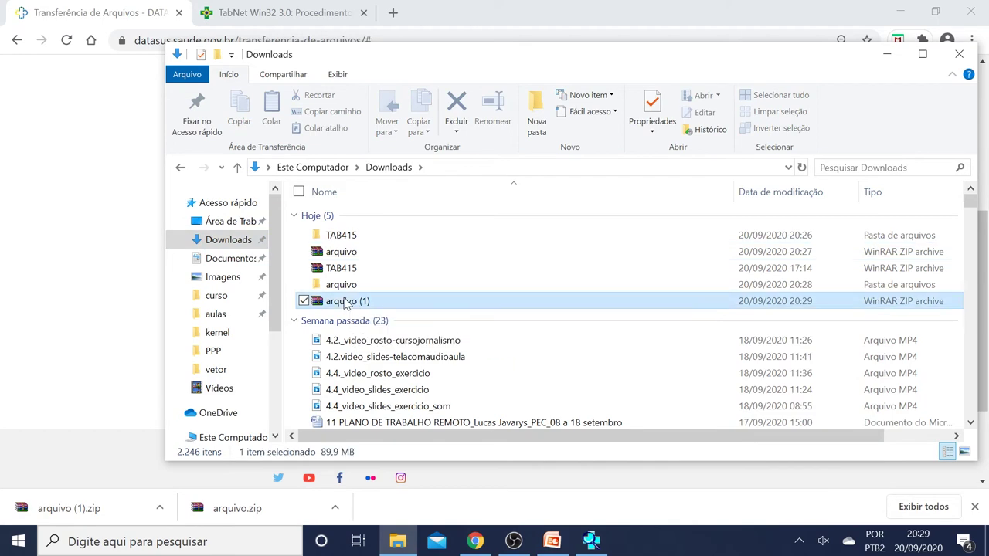
right_click(346, 301)
left_click(180, 236)
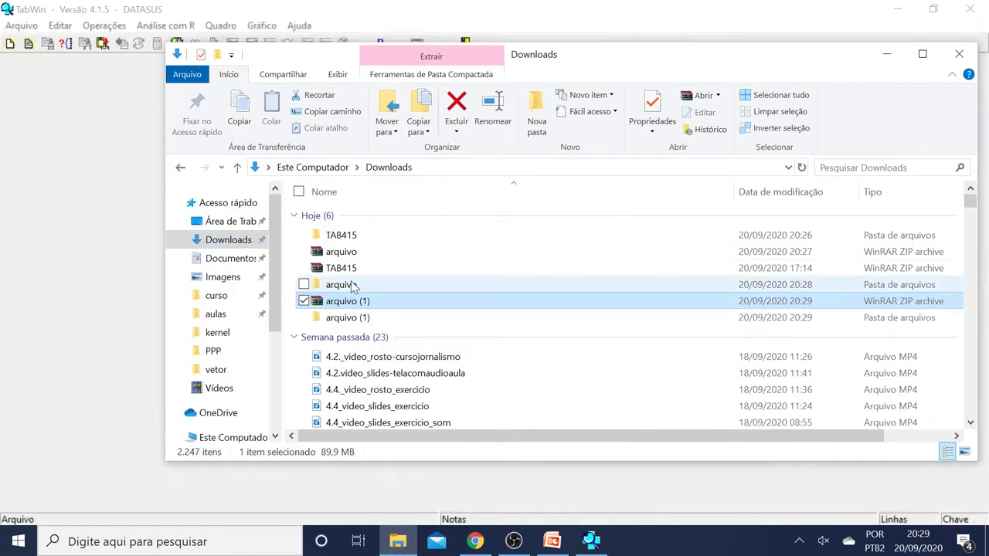
Step: Open the extracted arquivo folder and unpack the TAB_SIH archive directly inside it
double_click(353, 285)
right_click(354, 215)
left_click(185, 220)
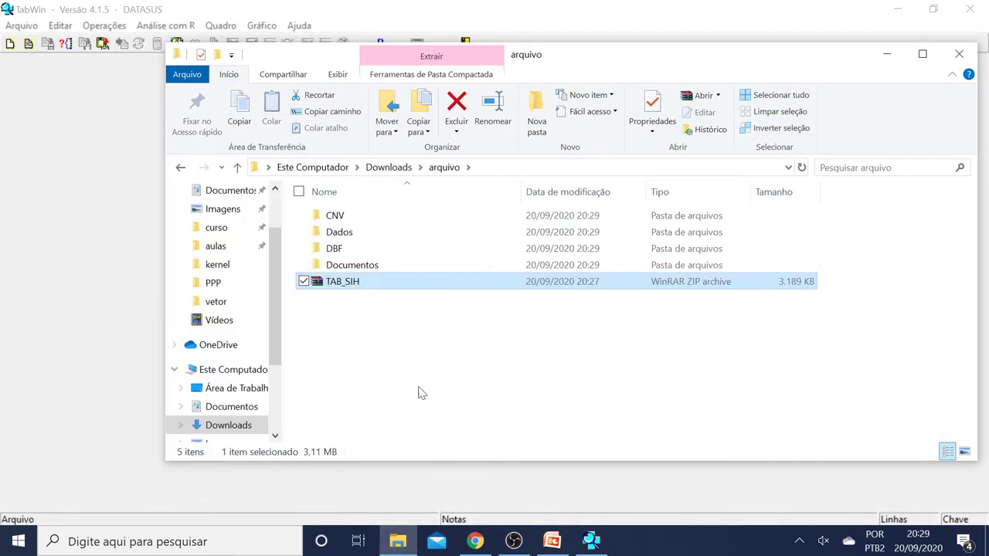
Step: Switch back to TabWin and start a tabulation with the RD2008.DEF definition file from the Downloads\arquivo folder
left_click(631, 435)
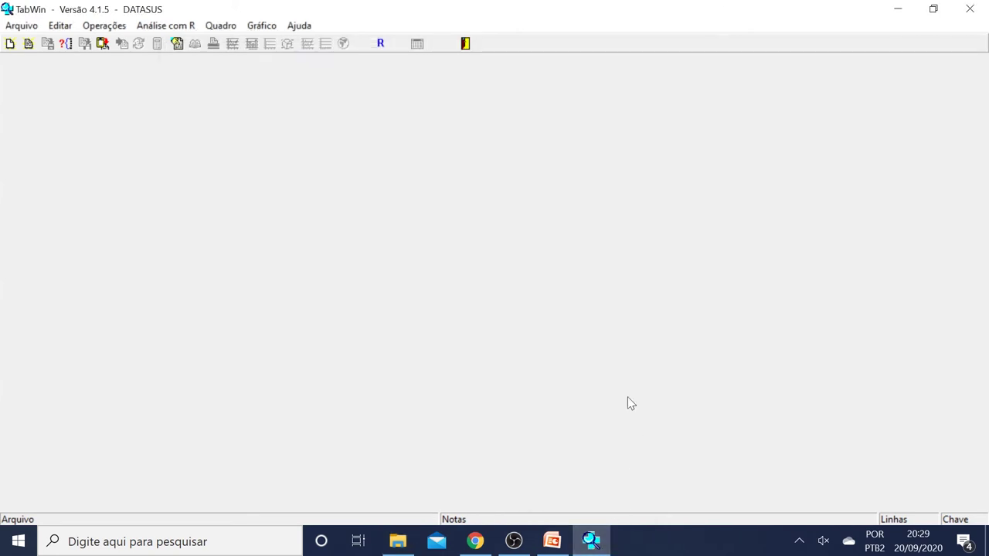
left_click(23, 27)
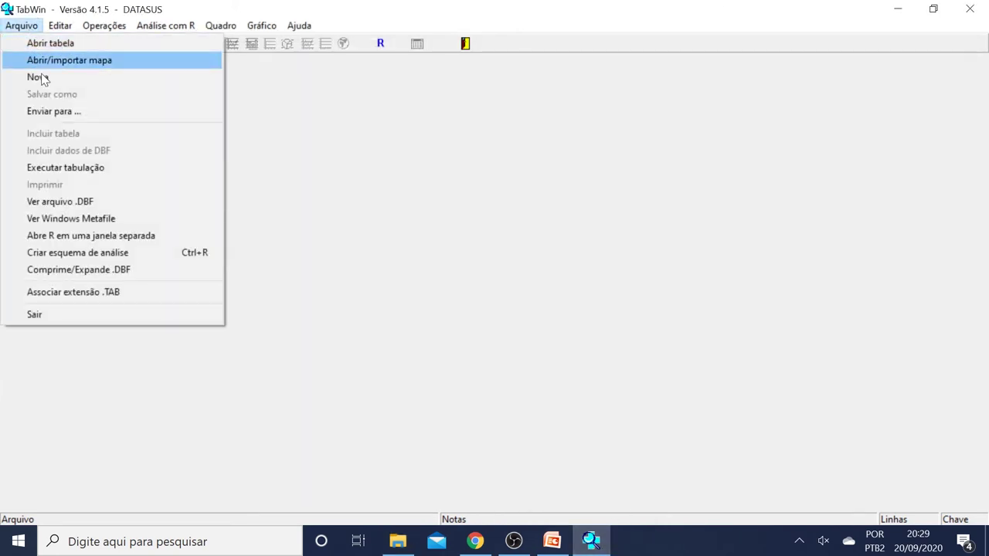
left_click(65, 170)
double_click(595, 229)
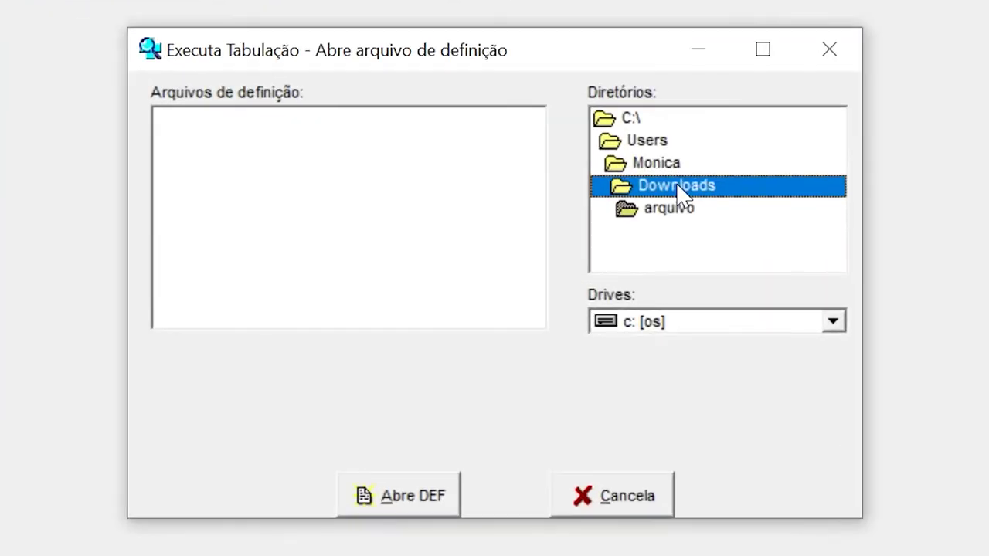
scroll(607, 253, "down", 1)
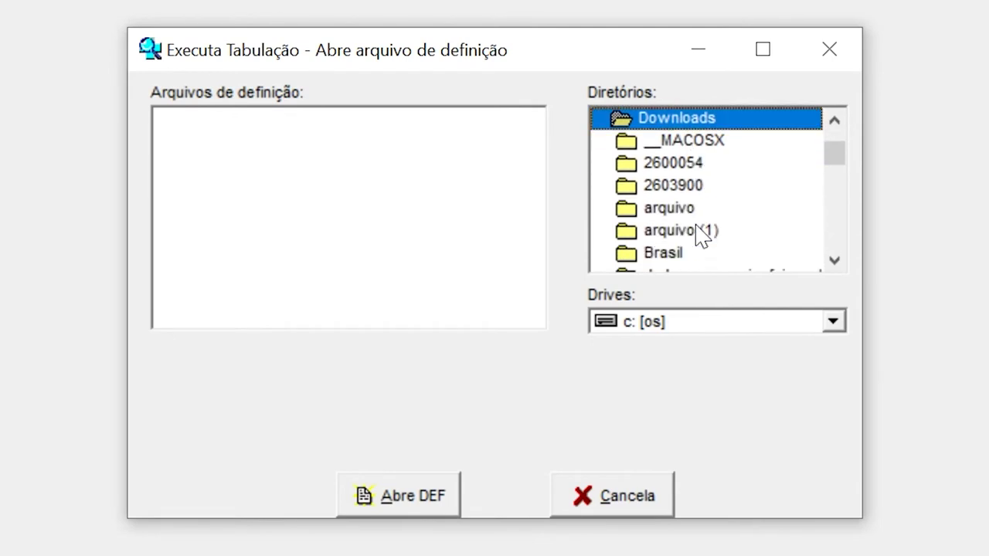
double_click(685, 214)
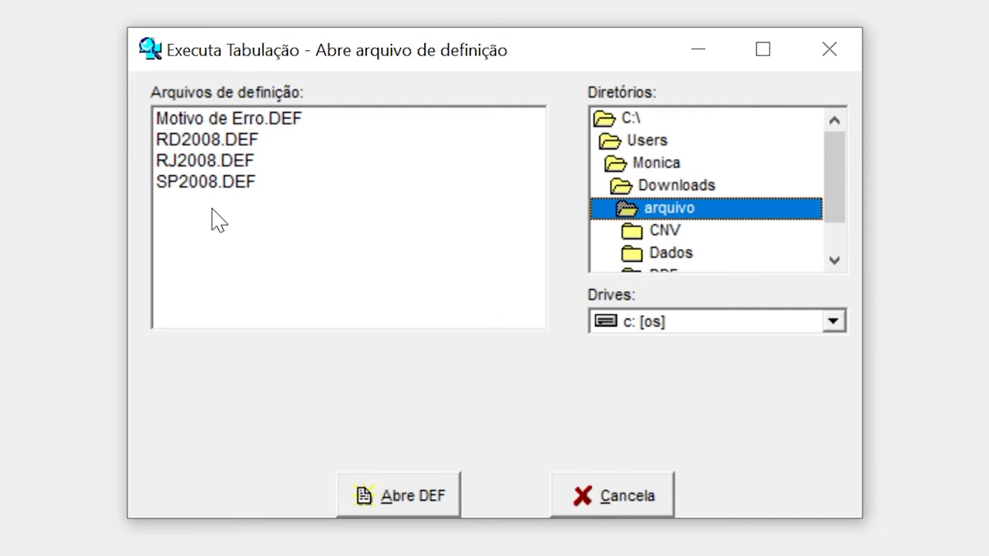
left_click(176, 142)
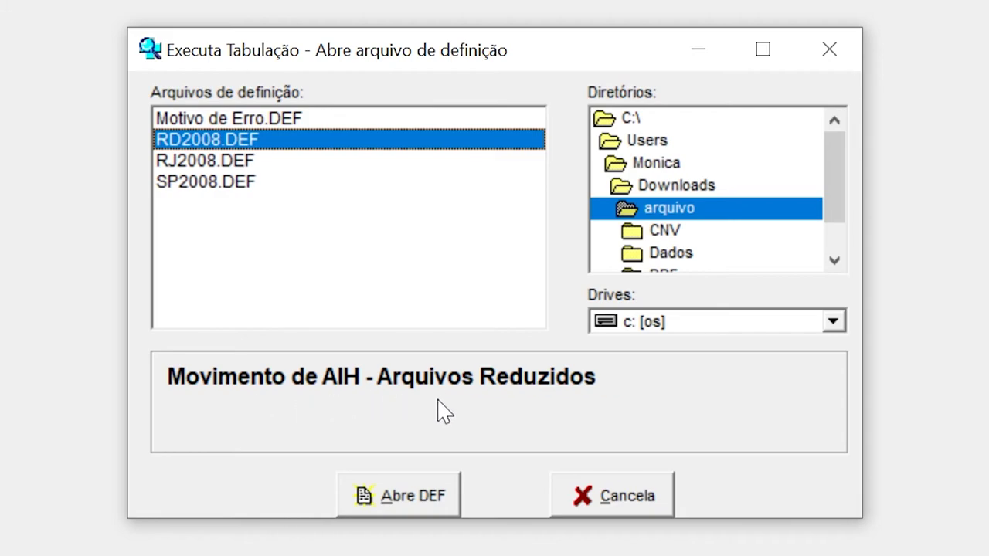
left_click(410, 496)
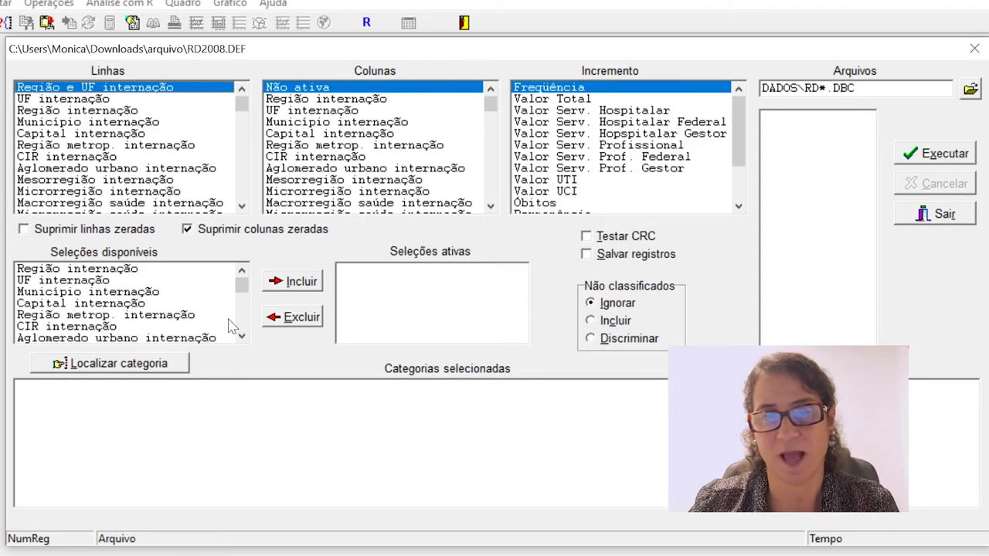
Step: Find Procedimentos realizados among the available selection variables and add it to the active selections
scroll(228, 327, "down", 1)
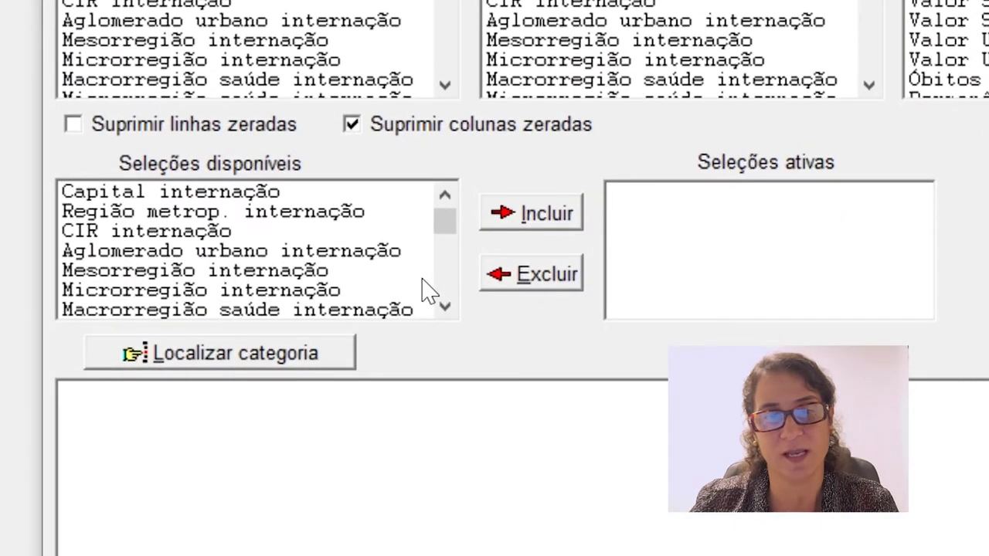
scroll(228, 327, "down", 3)
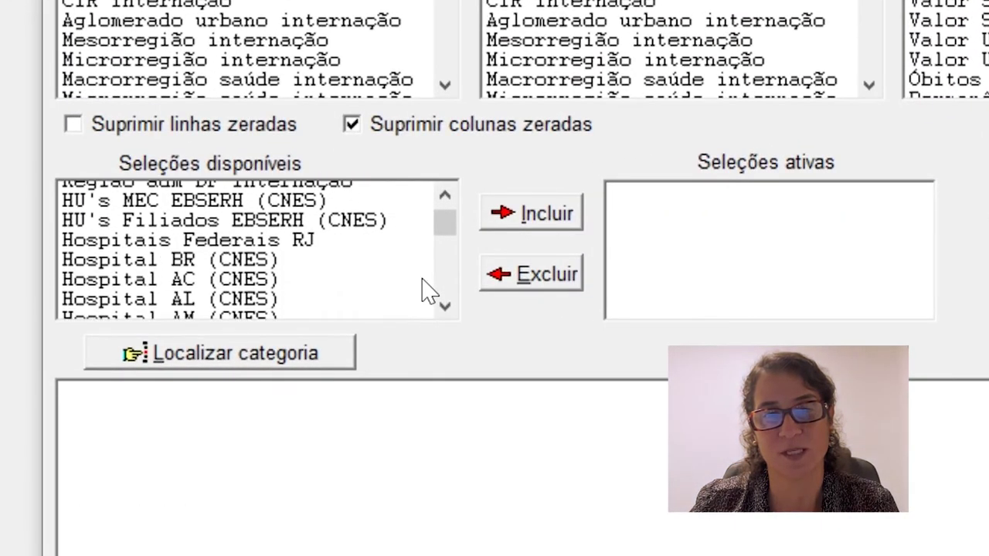
scroll(428, 292, "down", 9)
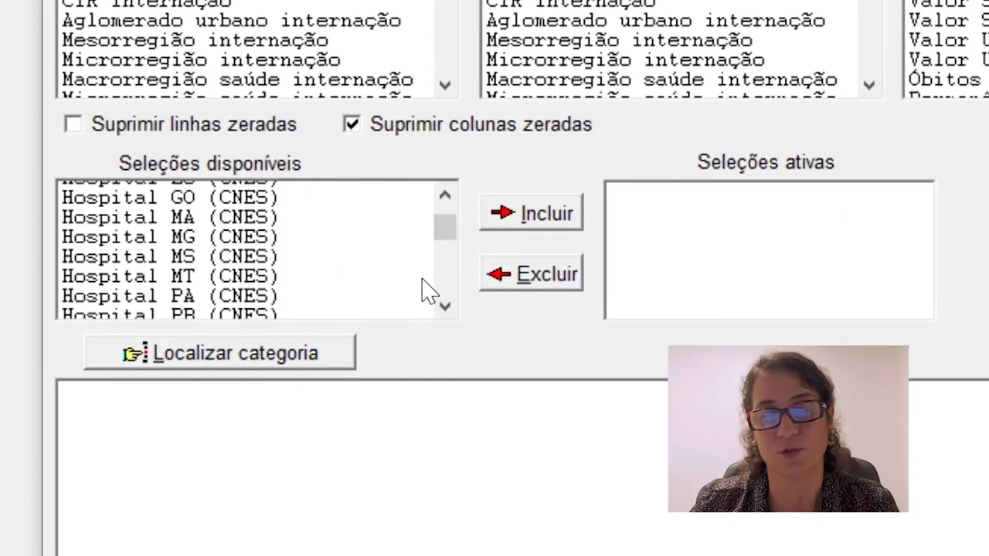
left_click_drag(450, 236, 446, 287)
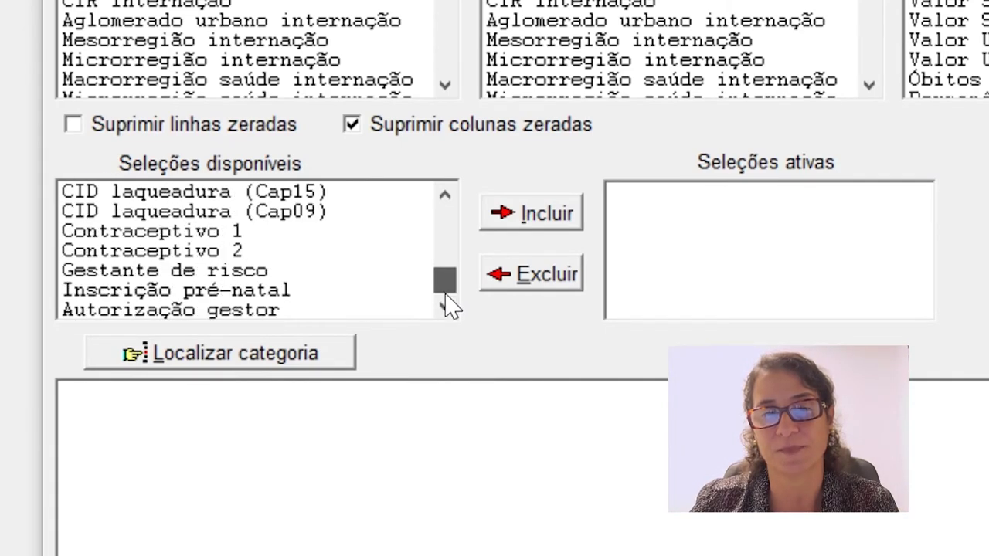
scroll(369, 229, "up", 4)
scroll(368, 230, "up", 8)
scroll(368, 229, "up", 10)
scroll(369, 230, "up", 10)
scroll(368, 229, "down", 1)
scroll(368, 230, "up", 1)
scroll(368, 229, "down", 1)
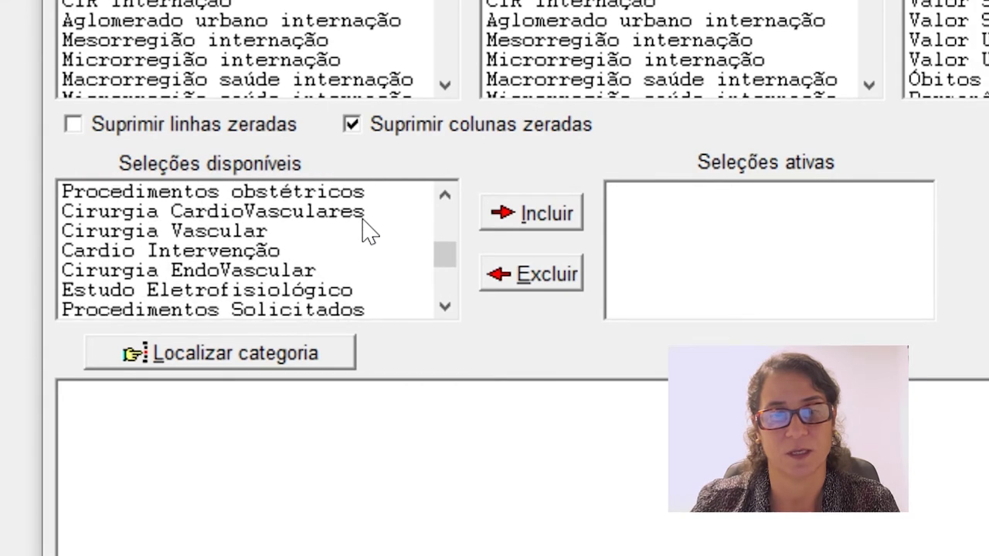
scroll(369, 229, "down", 3)
scroll(363, 257, "up", 3)
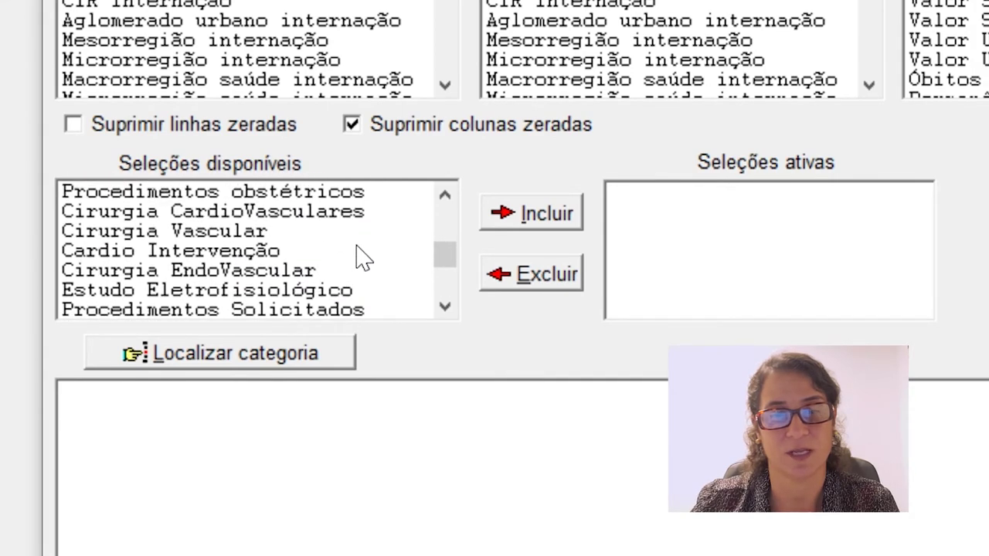
scroll(363, 257, "up", 1)
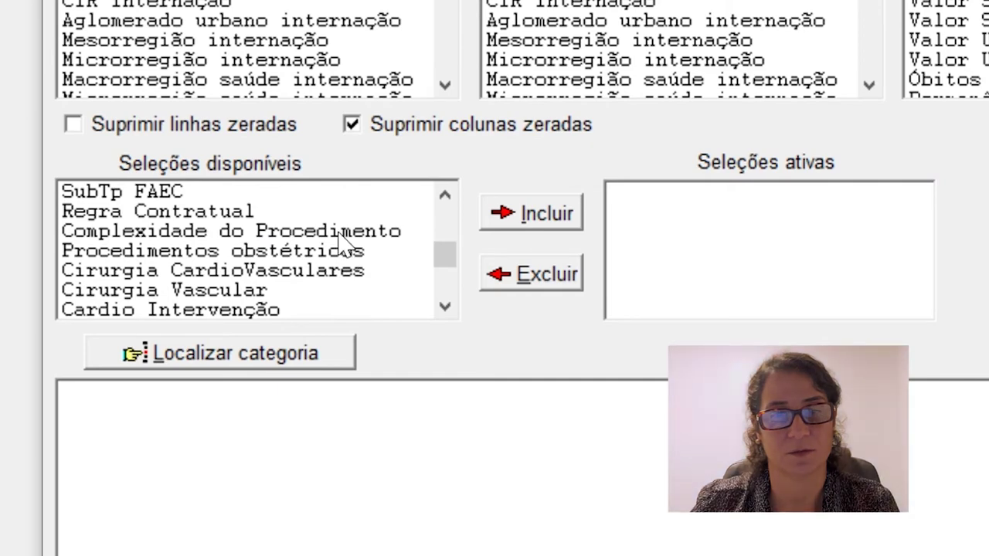
scroll(342, 242, "up", 2)
scroll(342, 242, "up", 2)
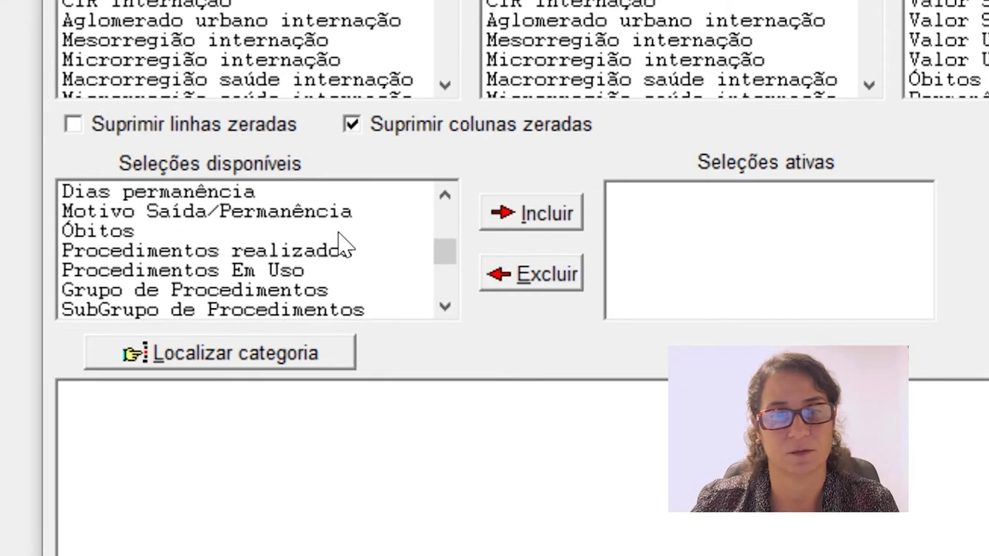
left_click(331, 254)
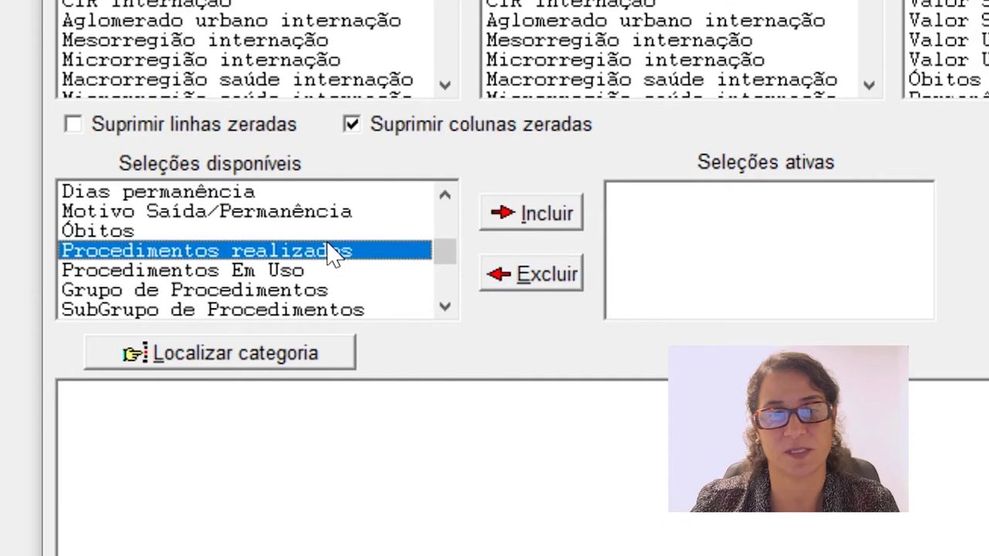
left_click(515, 216)
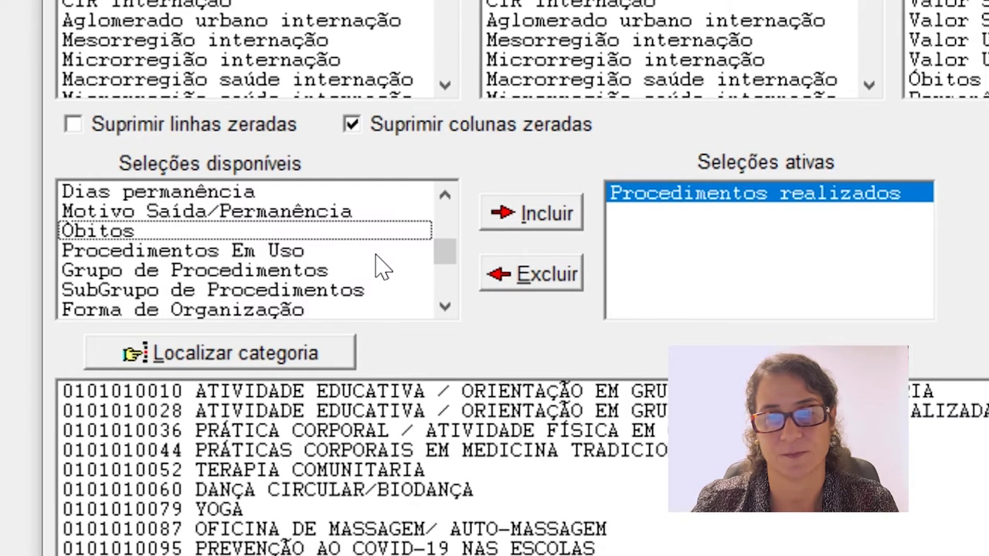
left_click(241, 353)
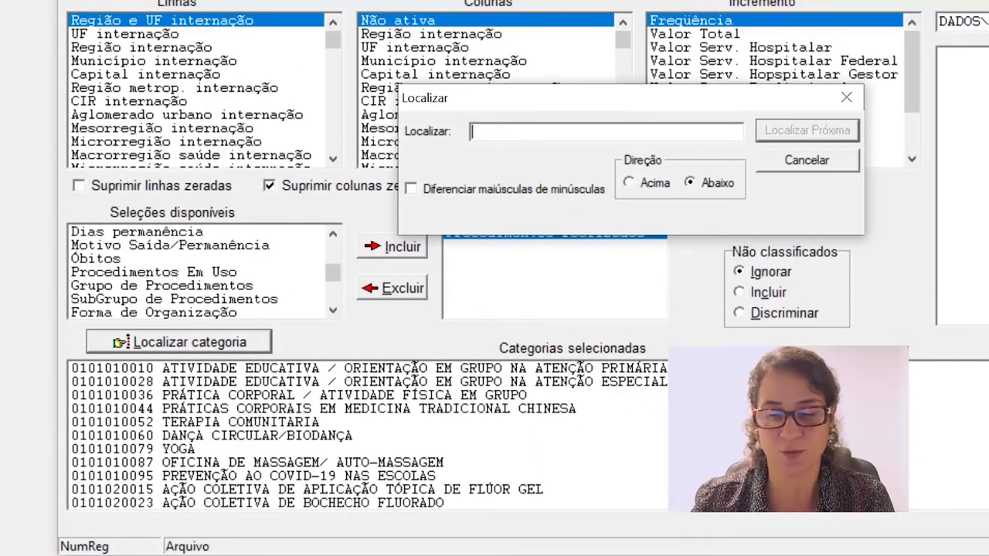
type("covid")
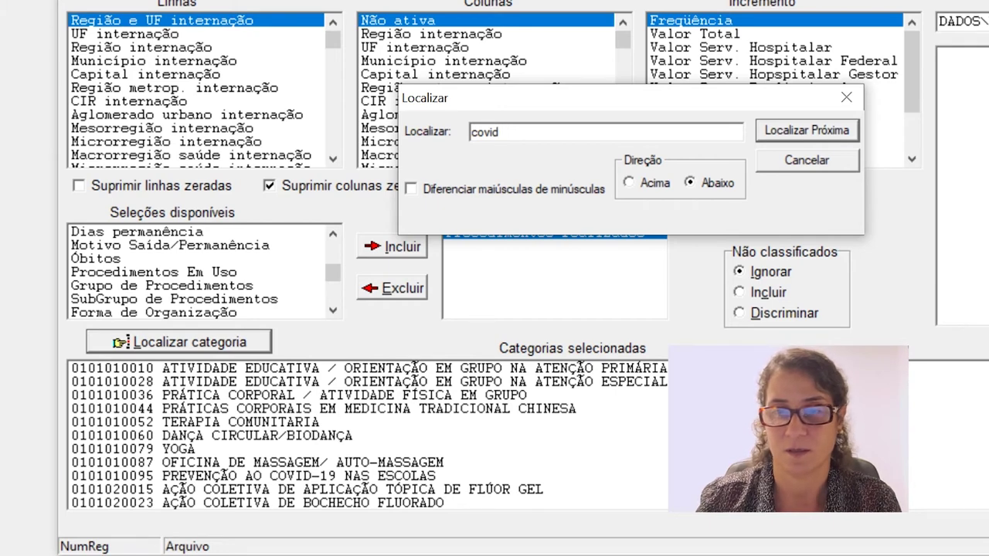
key("Return")
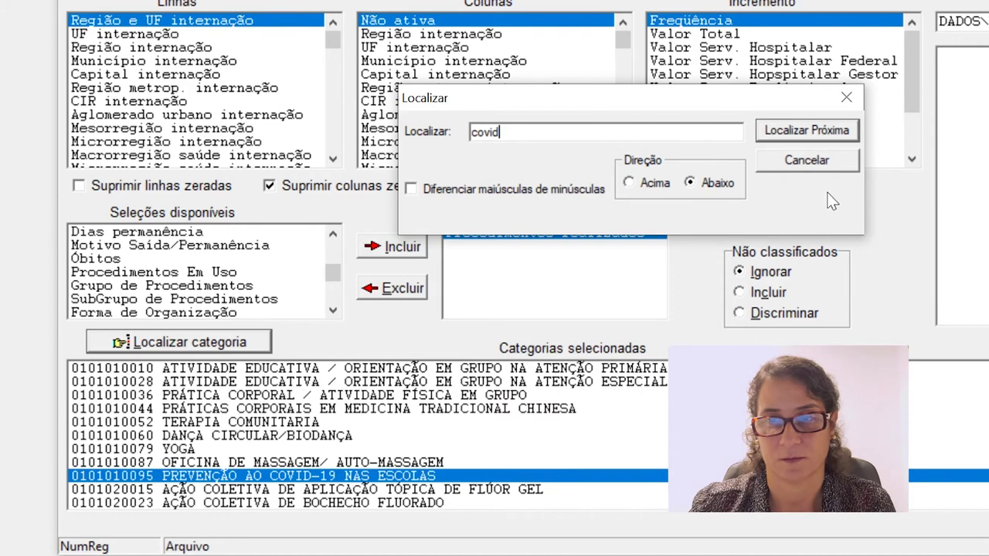
left_click(817, 134)
left_click(817, 131)
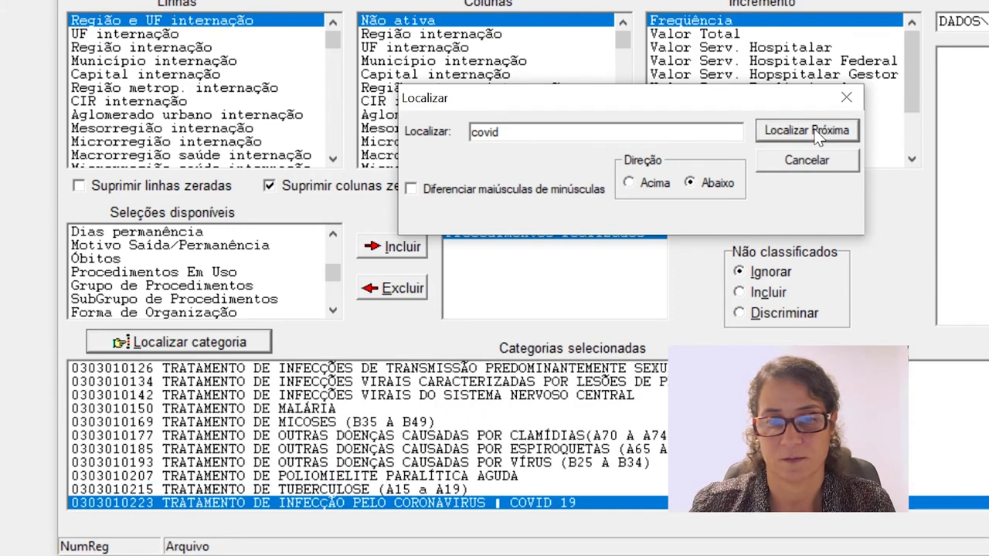
scroll(368, 435, "down", 1)
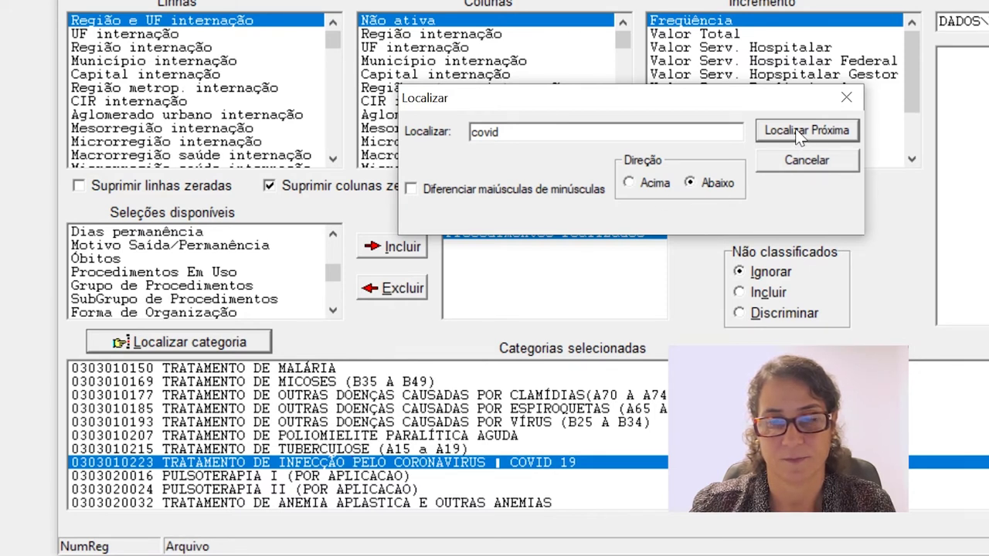
scroll(389, 483, "down", 1)
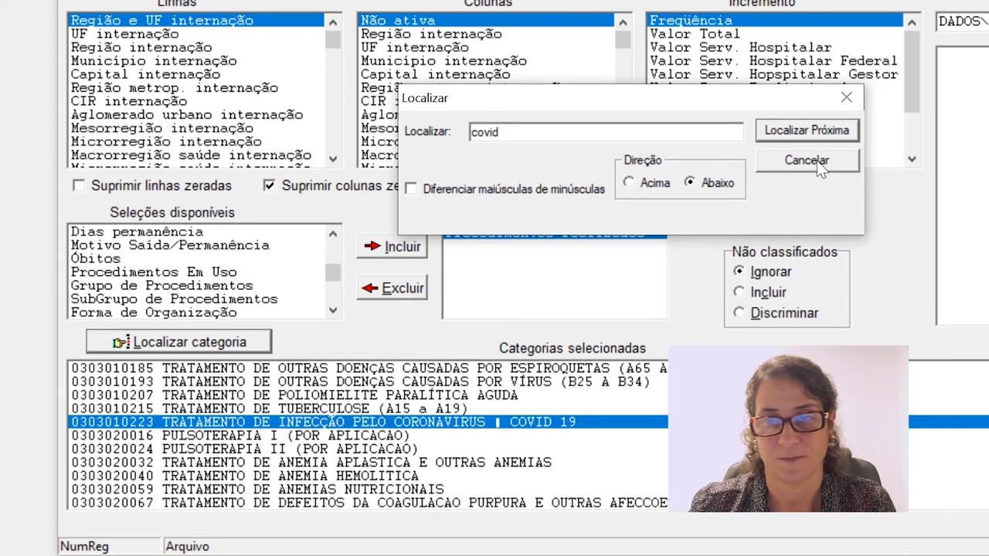
left_click(818, 133)
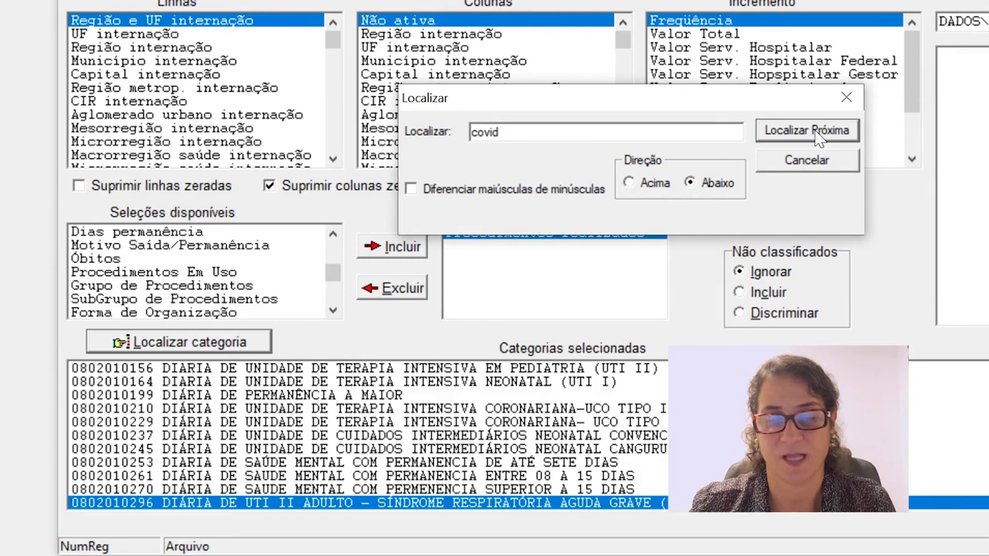
left_click(817, 133)
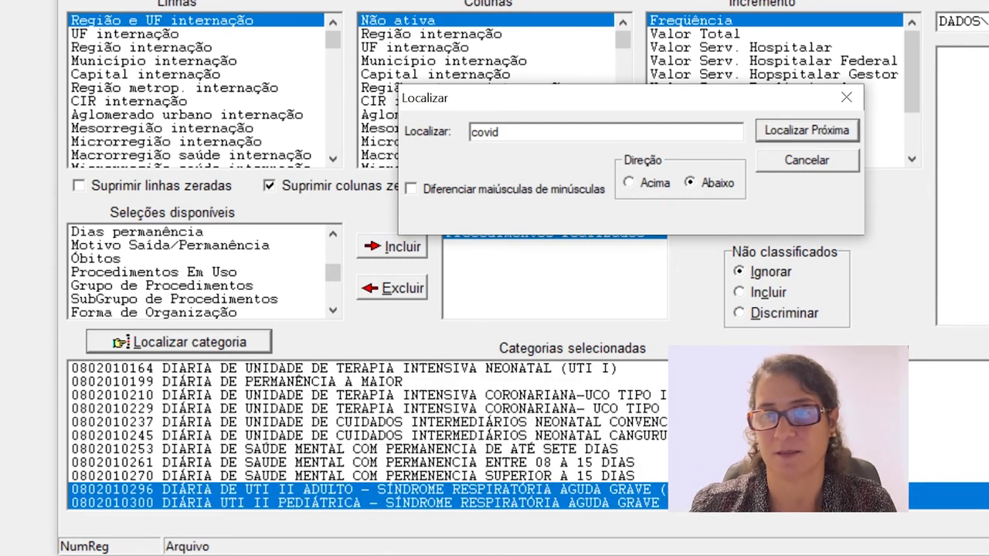
left_click(807, 160)
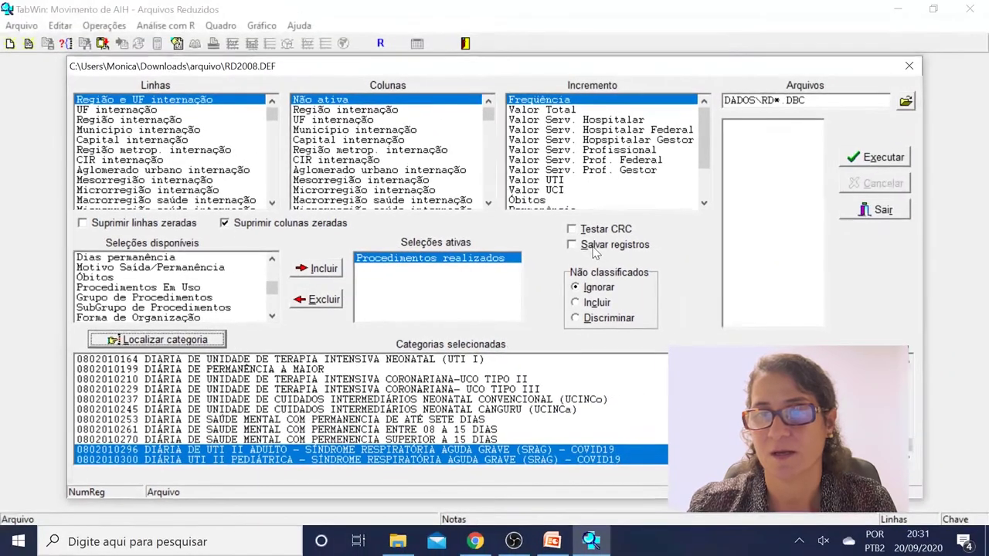
Step: Set the data directory to Downloads\arquivo (1) and select all files from RDSP2001.dbc to RDSP2007.dbc for tabulation
left_click(908, 107)
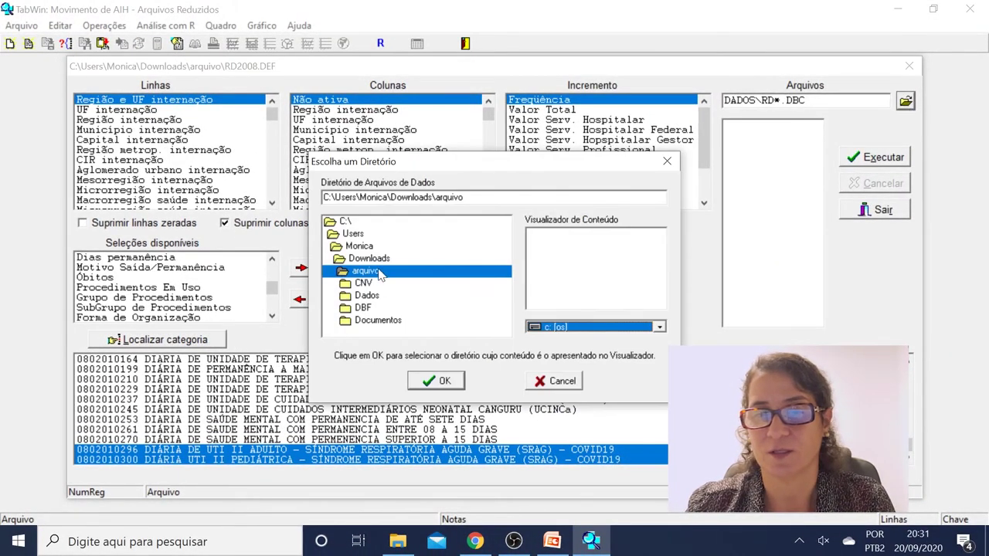
double_click(375, 260)
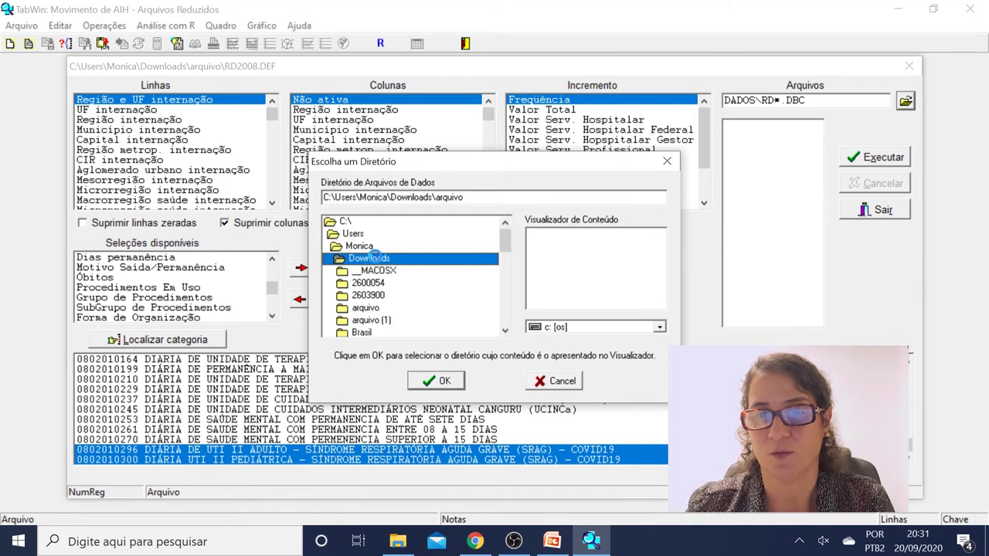
double_click(372, 321)
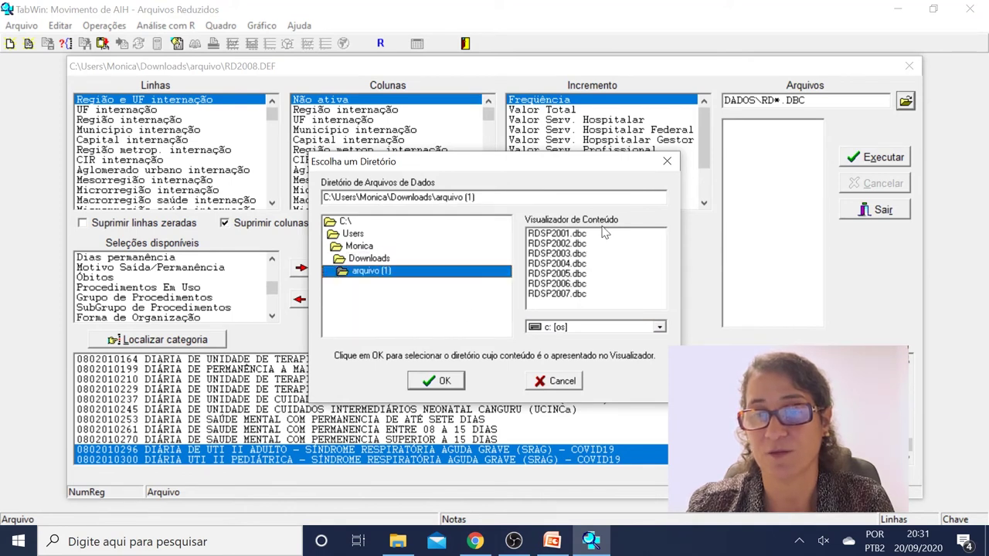
left_click(440, 382)
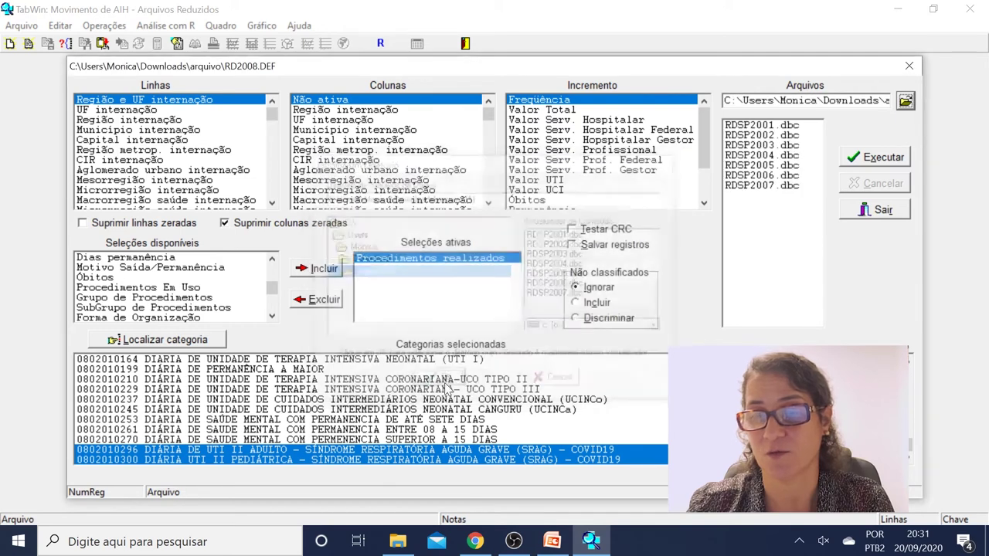
left_click(773, 125)
left_click(769, 187, "shift")
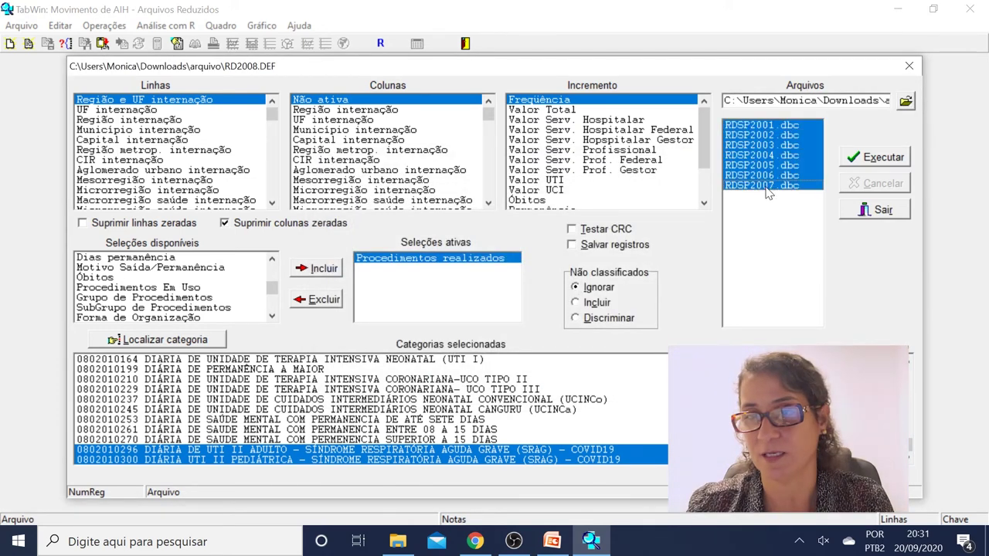
Step: Turn on saving of records and run the tabulation, storing the records in Downloads as the dBase III plus file covdSP
left_click(571, 245)
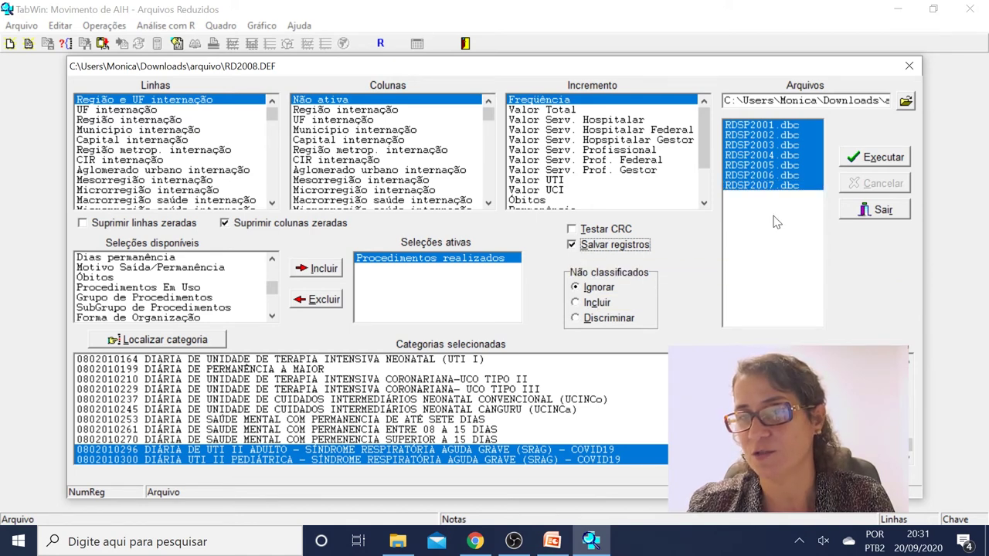
left_click(873, 160)
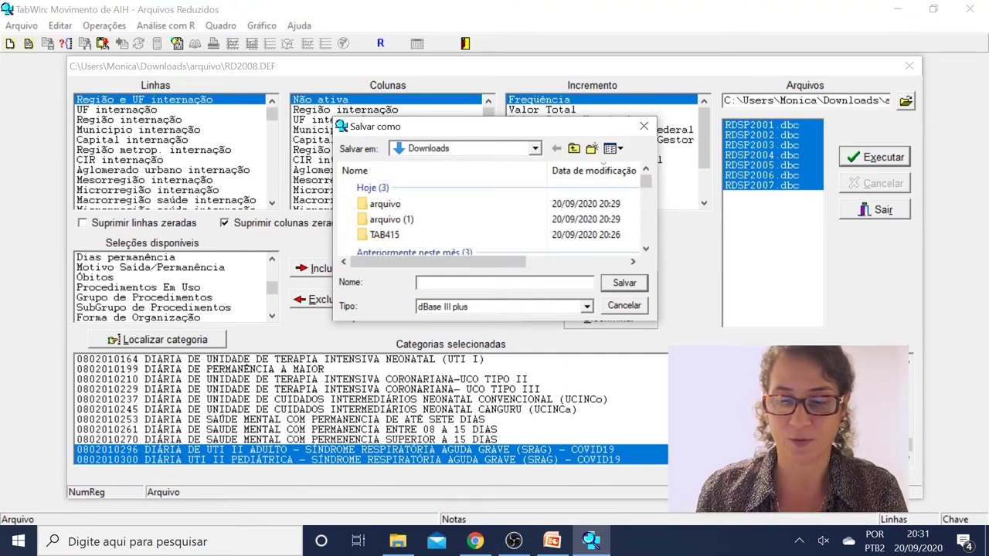
type("covdSP")
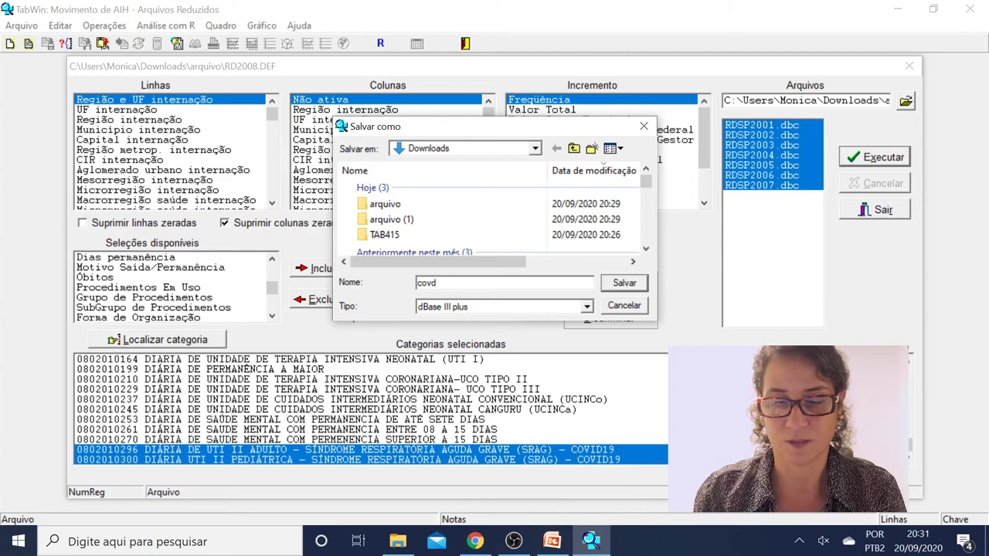
left_click(624, 283)
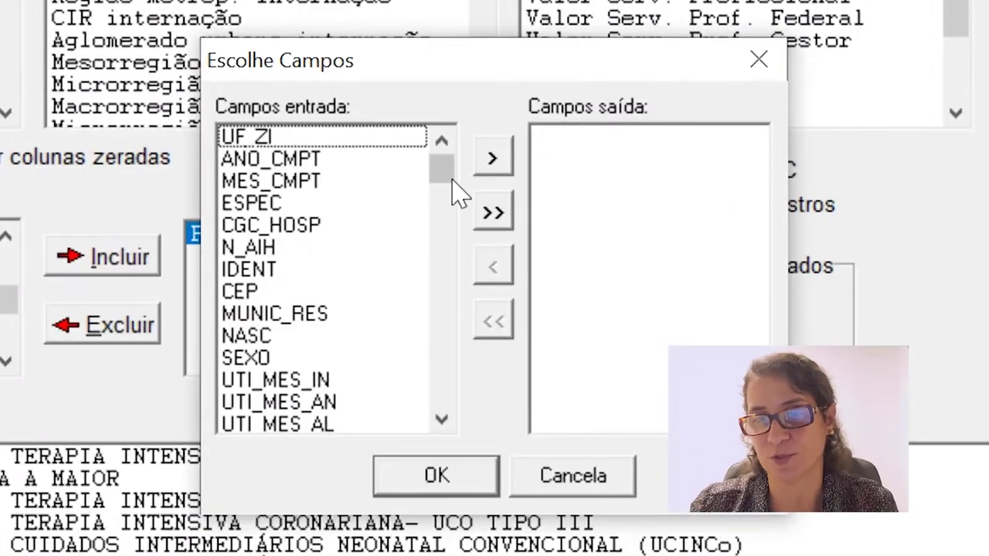
Step: Include all input fields in the output for covdSP.dbf, confirm the field selection and close the tabulation log
left_click(495, 215)
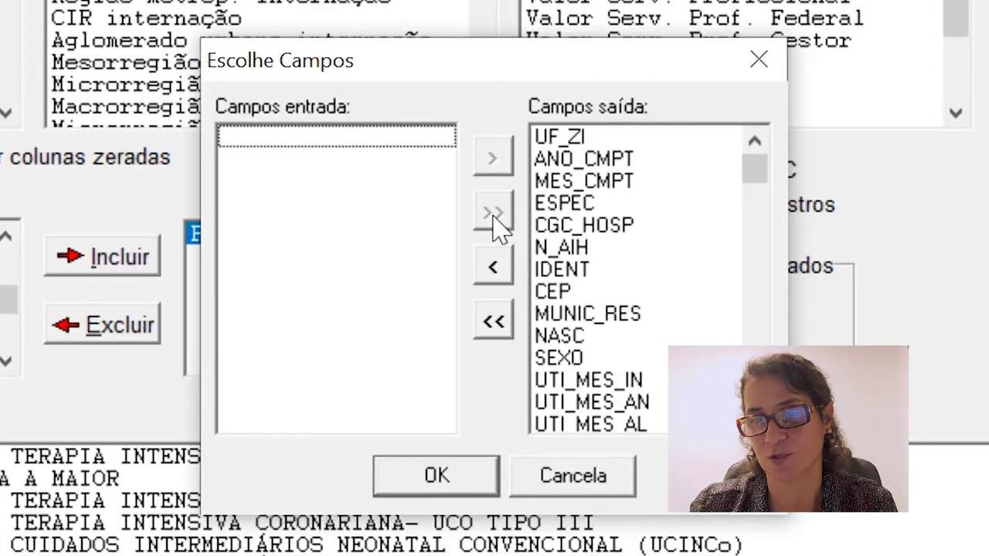
left_click(470, 479)
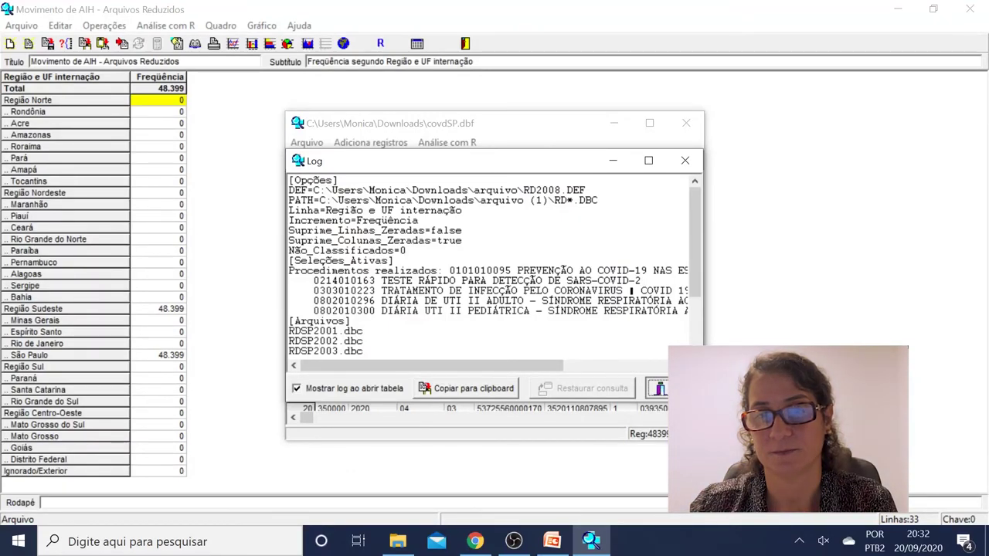
left_click(659, 388)
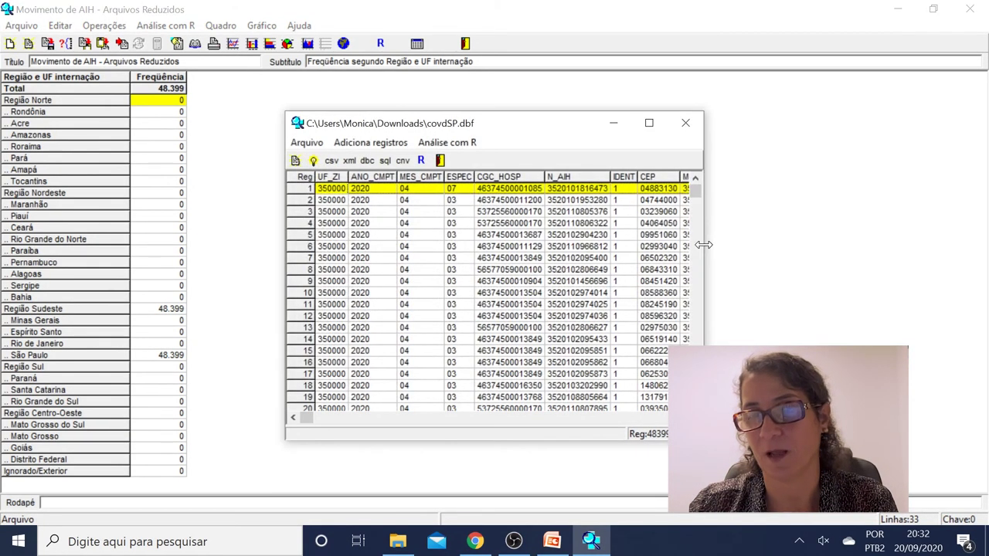
Step: Widen the covdSP.dbf record table and examine its first records across the identification, procedure and value columns, returning to the first column
left_click_drag(703, 244, 879, 256)
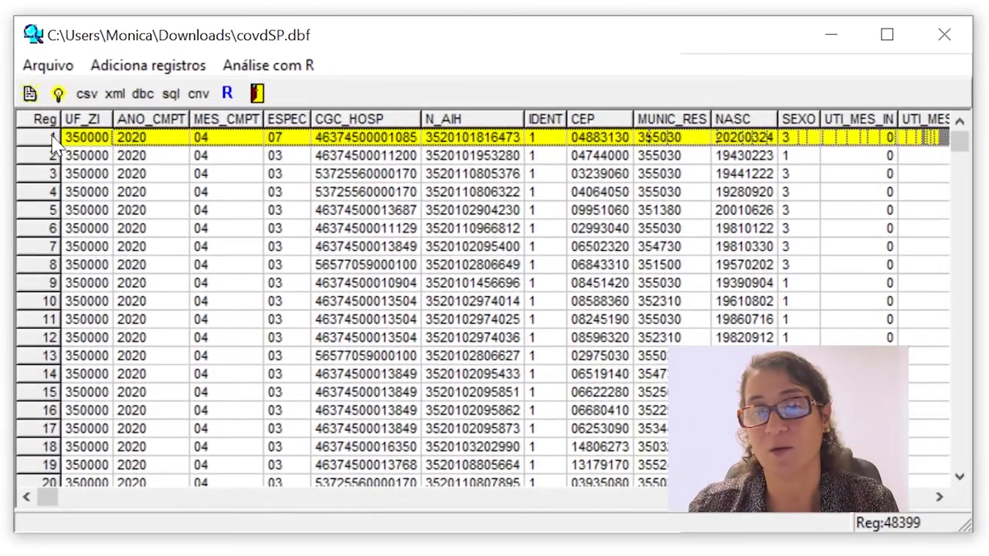
key("Down")
key("Down")
key("Down")
key("Down")
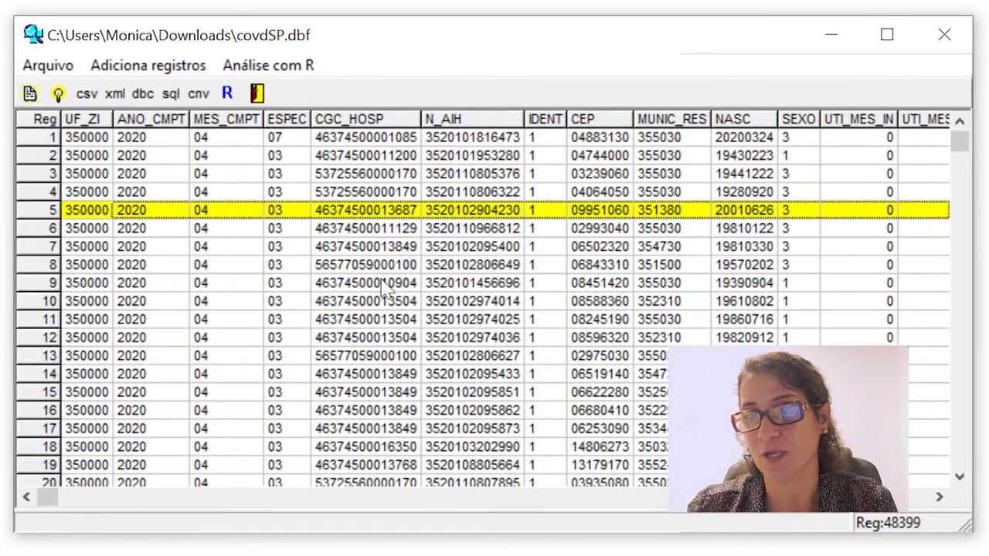
mouse_move(959, 142)
left_mouse_down()
mouse_move(960, 221)
mouse_move(959, 136)
left_mouse_up()
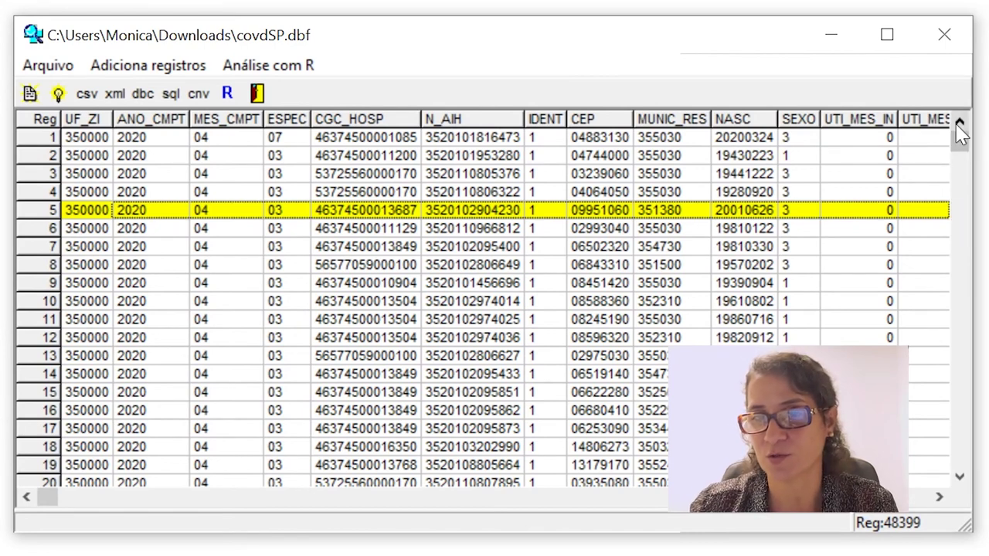
left_click_drag(47, 498, 209, 503)
left_click(939, 498)
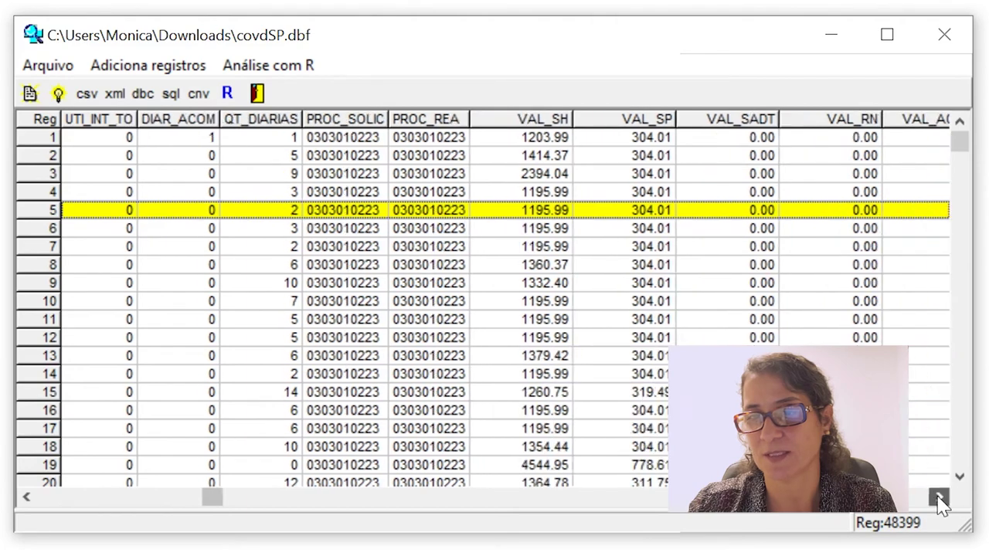
left_click(939, 498)
left_click(939, 498)
left_click(939, 499)
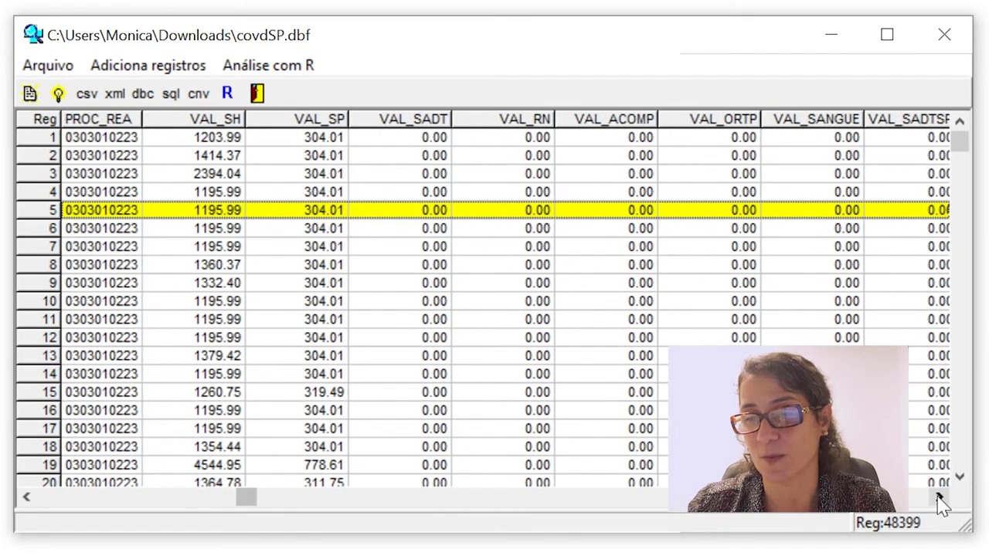
left_click(939, 499)
left_click(939, 498)
left_click_drag(270, 499, 46, 499)
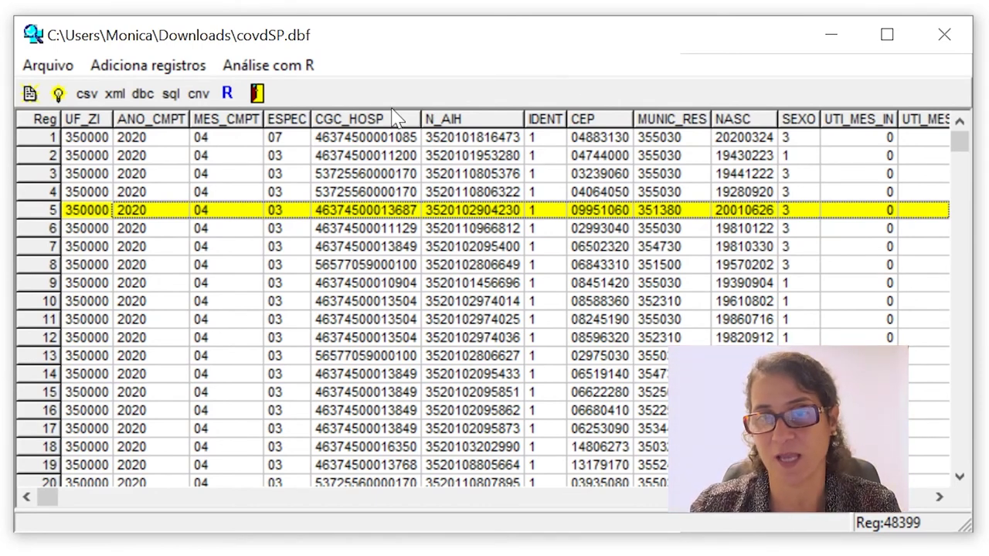
Step: Export the covdSP.dbf records to CSV format
left_click(85, 93)
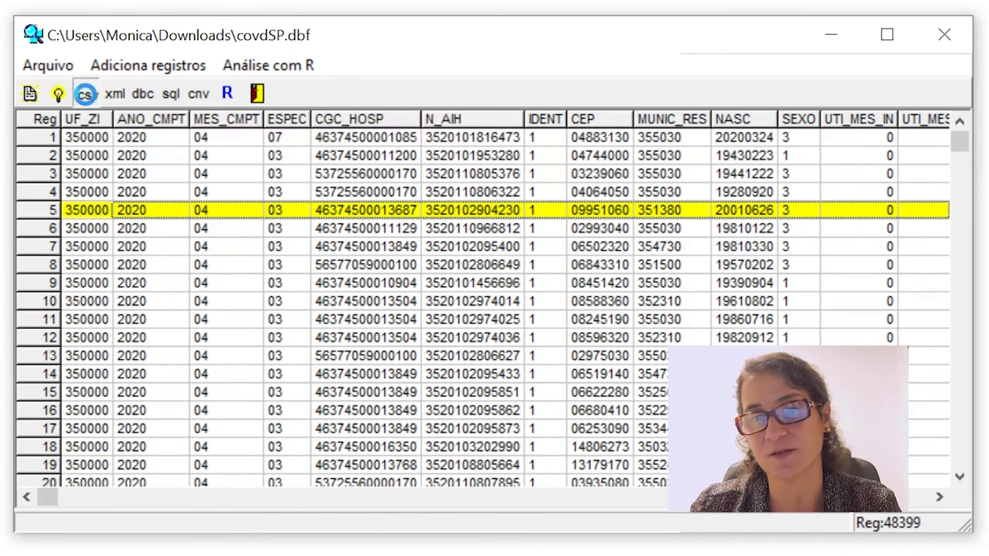
left_click(752, 284)
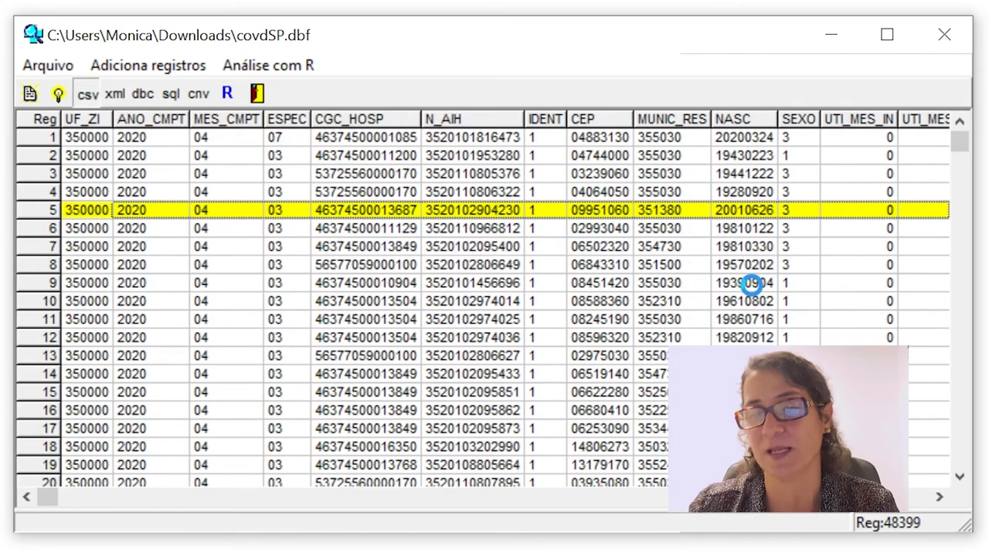